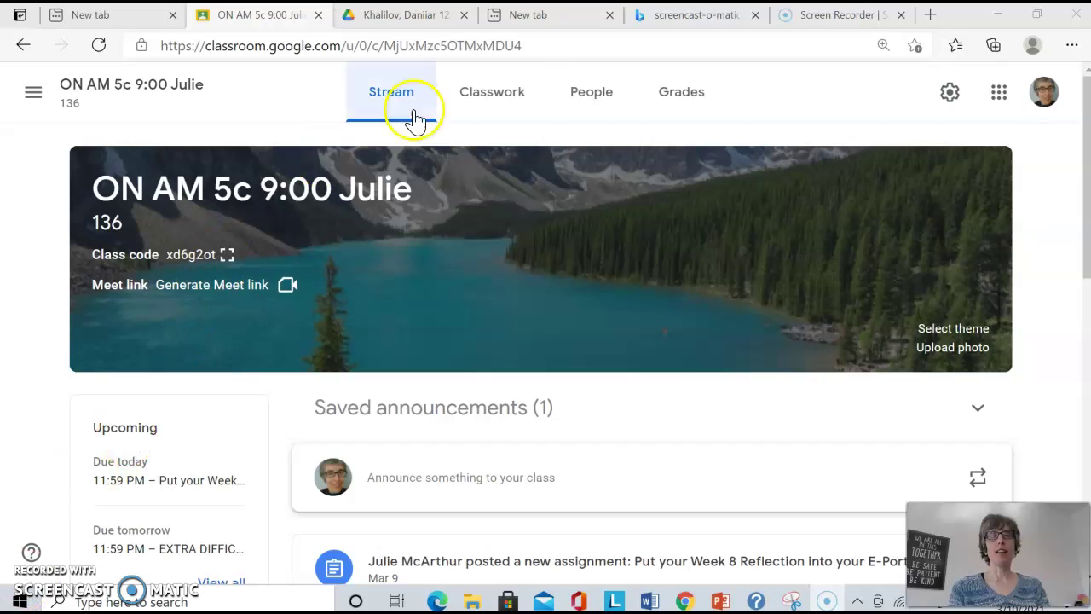
Open the first listed student's Google Drive portfolio folder from the e-Portfolios topic in the classwork
{"action": "left_click", "coordinate": [486, 112]}
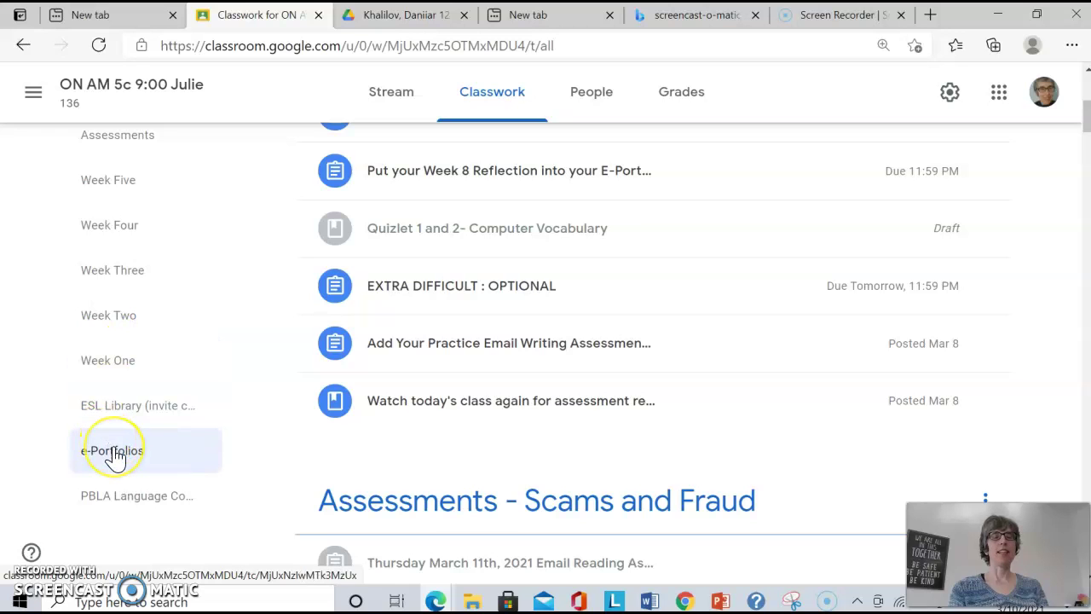
{"action": "left_click", "coordinate": [115, 455]}
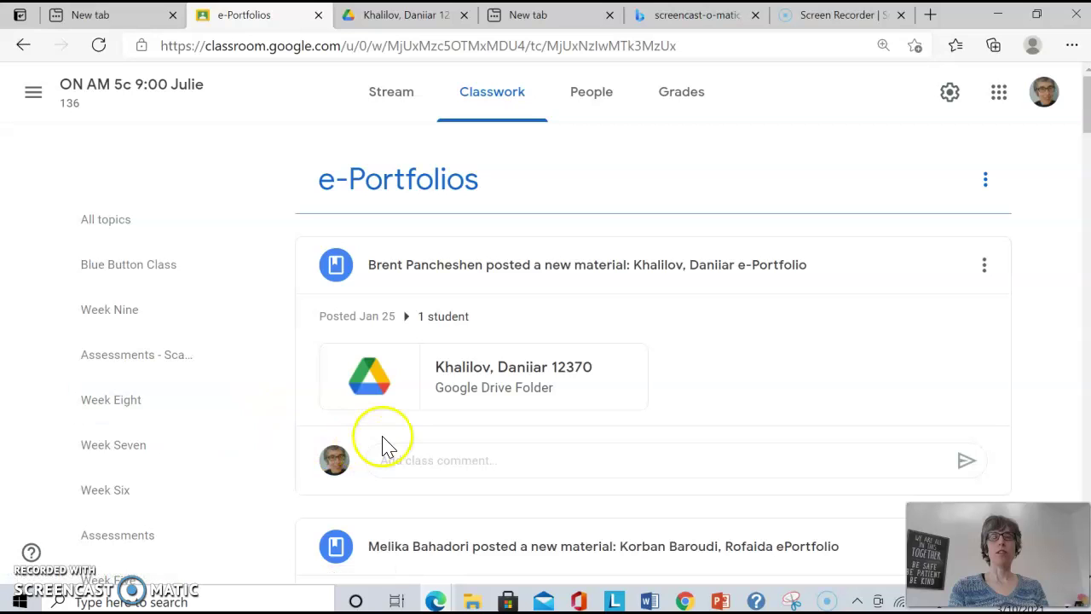
{"action": "left_click", "coordinate": [528, 371]}
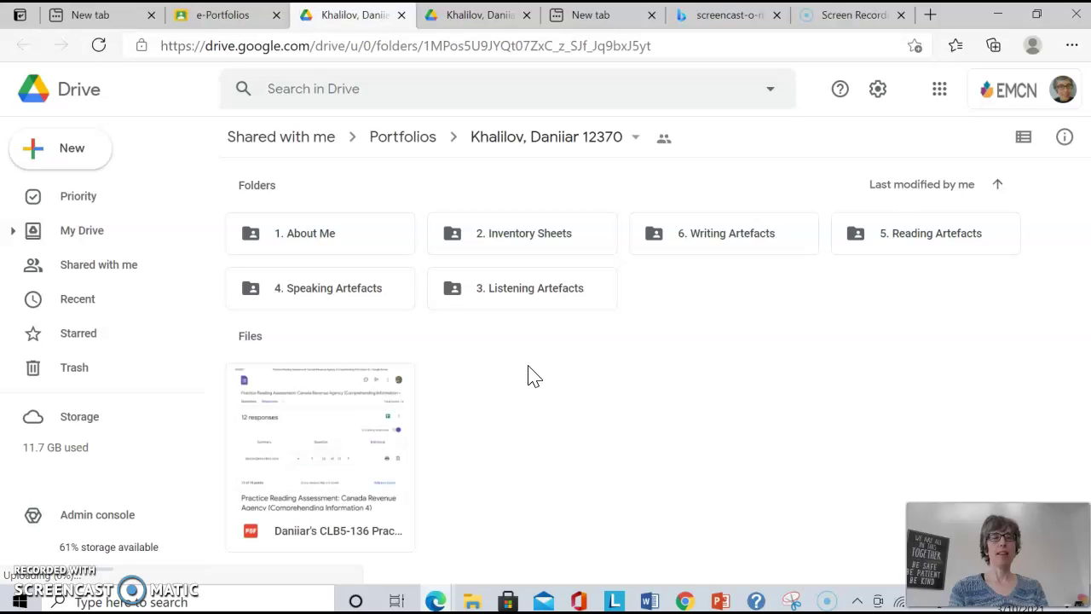
Read the score and individual feedback in the student's Practice Reading Assessment PDF, and close the preview
{"action": "double_click", "coordinate": [332, 490]}
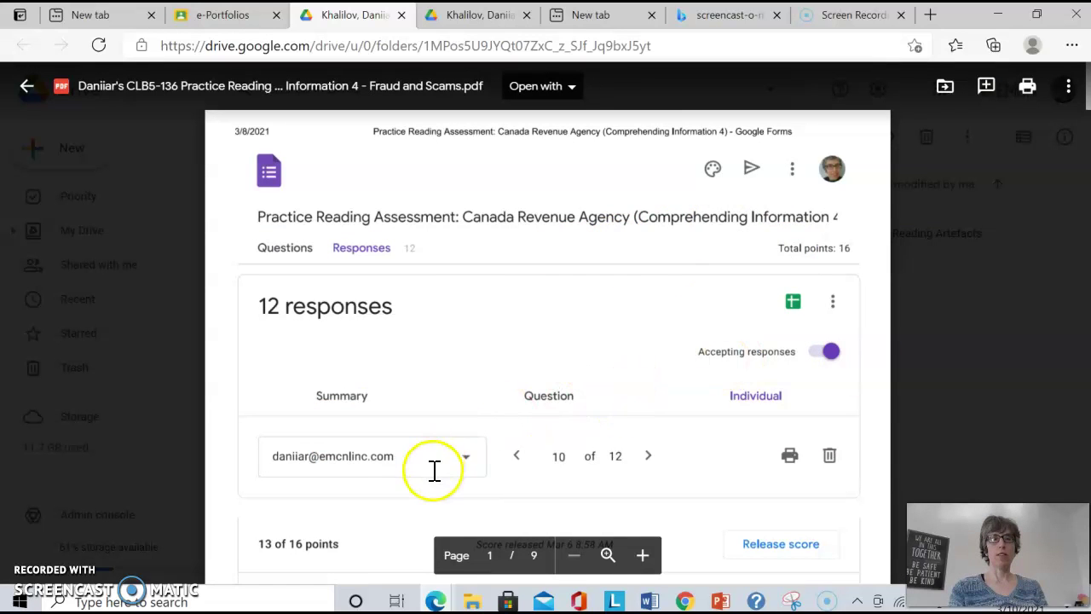
{"action": "scroll", "coordinate": [733, 455], "scroll_direction": "down", "scroll_amount": 4}
{"action": "scroll", "coordinate": [733, 455], "scroll_direction": "down", "scroll_amount": 2}
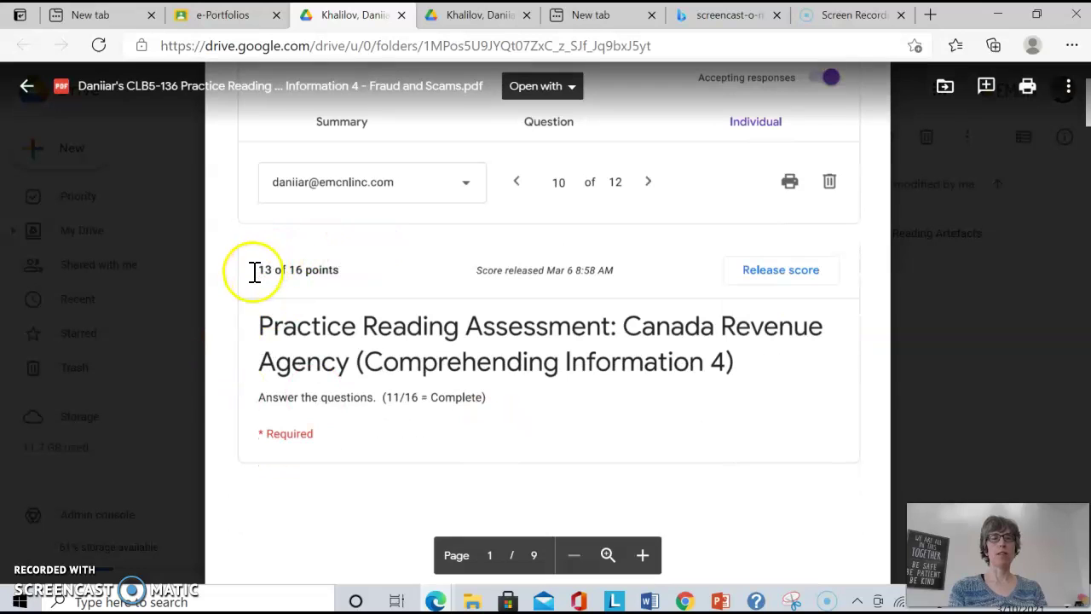
{"action": "left_click_drag", "start_coordinate": [262, 269], "coordinate": [363, 264]}
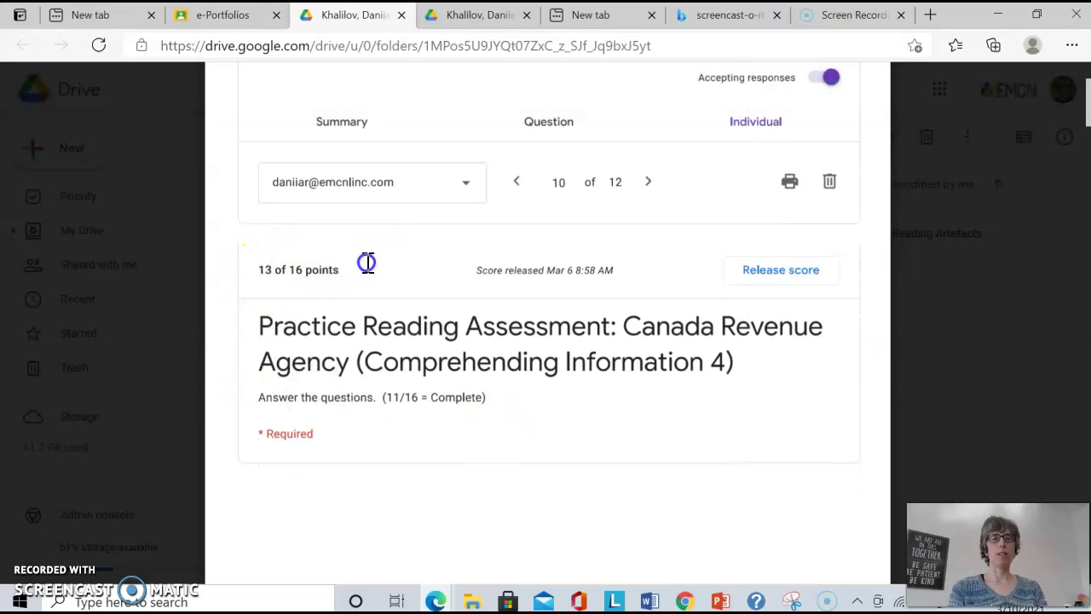
{"action": "scroll", "coordinate": [368, 262], "scroll_direction": "down", "scroll_amount": 2}
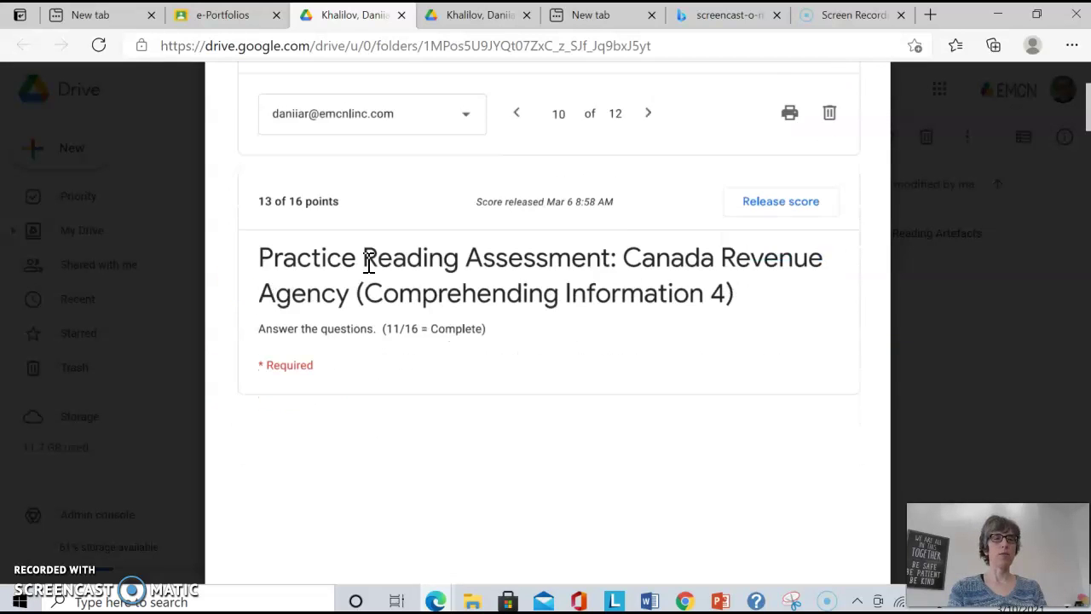
{"action": "scroll", "coordinate": [367, 263], "scroll_direction": "down", "scroll_amount": 5}
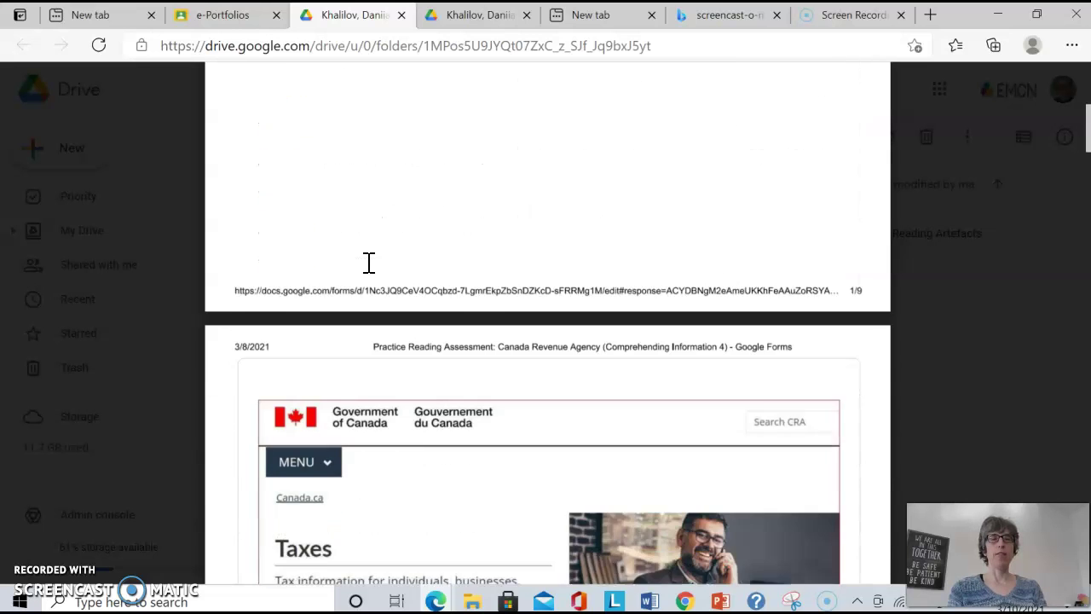
{"action": "scroll", "coordinate": [368, 263], "scroll_direction": "down", "scroll_amount": 3}
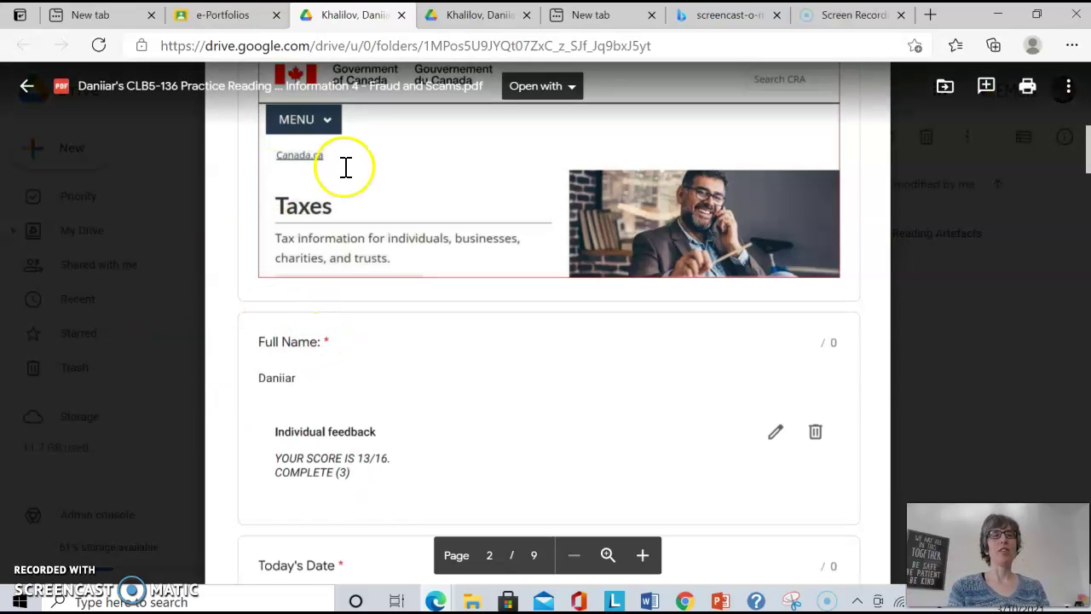
{"action": "left_click", "coordinate": [26, 86]}
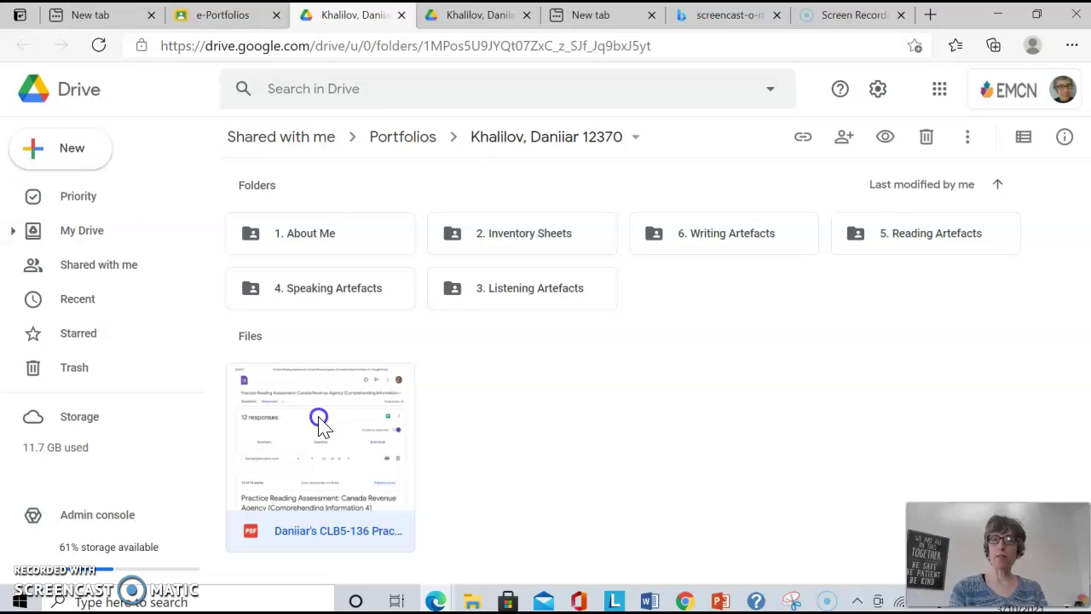
Move the Practice Reading Assessment PDF into the 5. Reading Artefacts folder, accepting the access change, and open that folder
{"action": "left_click_drag", "start_coordinate": [319, 419], "coordinate": [875, 240]}
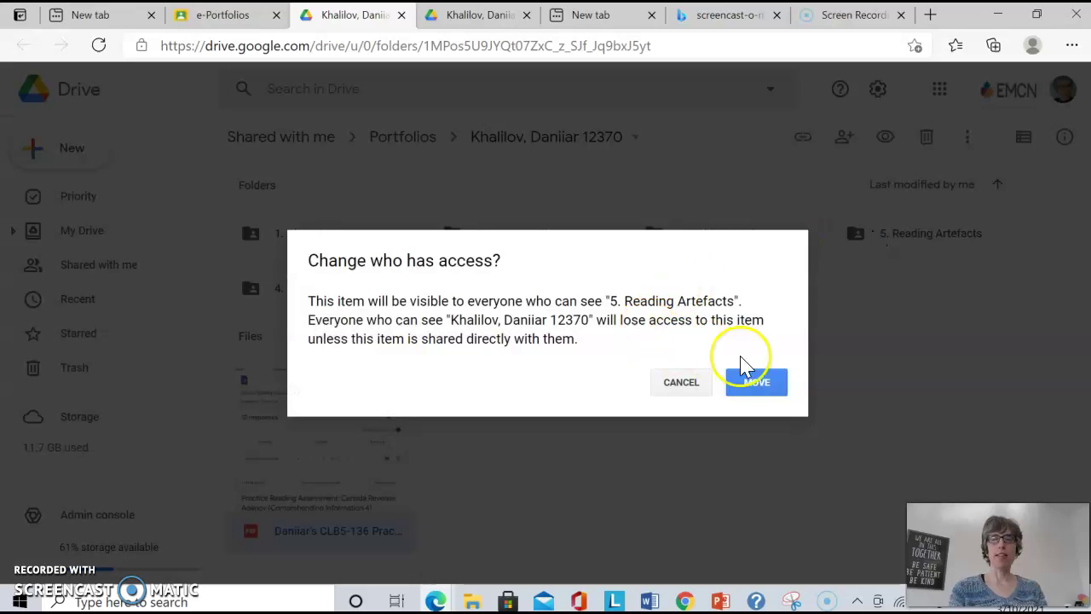
{"action": "left_click", "coordinate": [754, 384]}
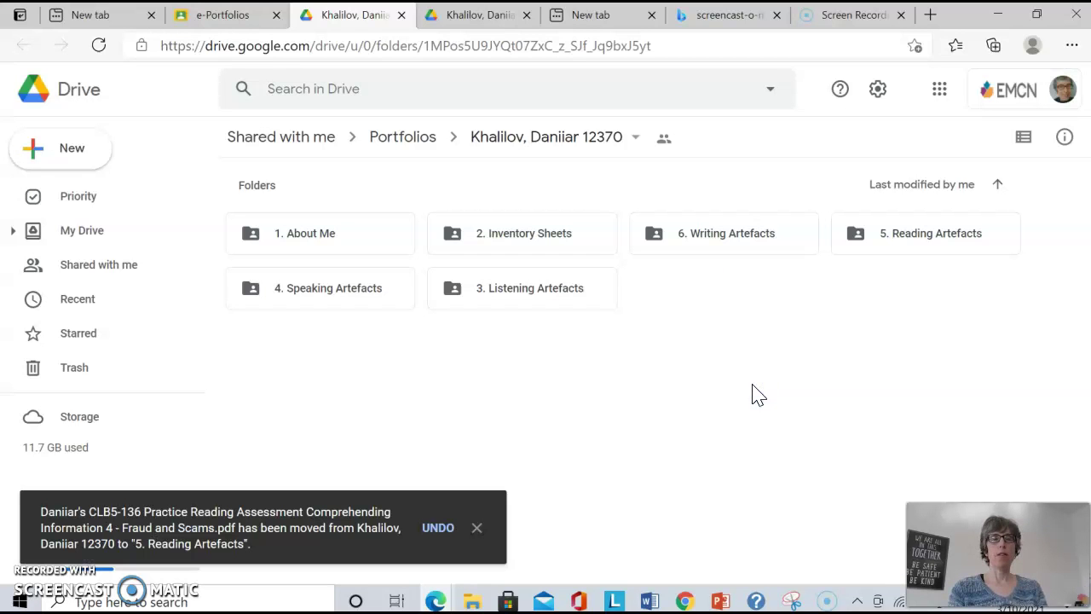
{"action": "left_click", "coordinate": [942, 252]}
{"action": "double_click", "coordinate": [939, 246]}
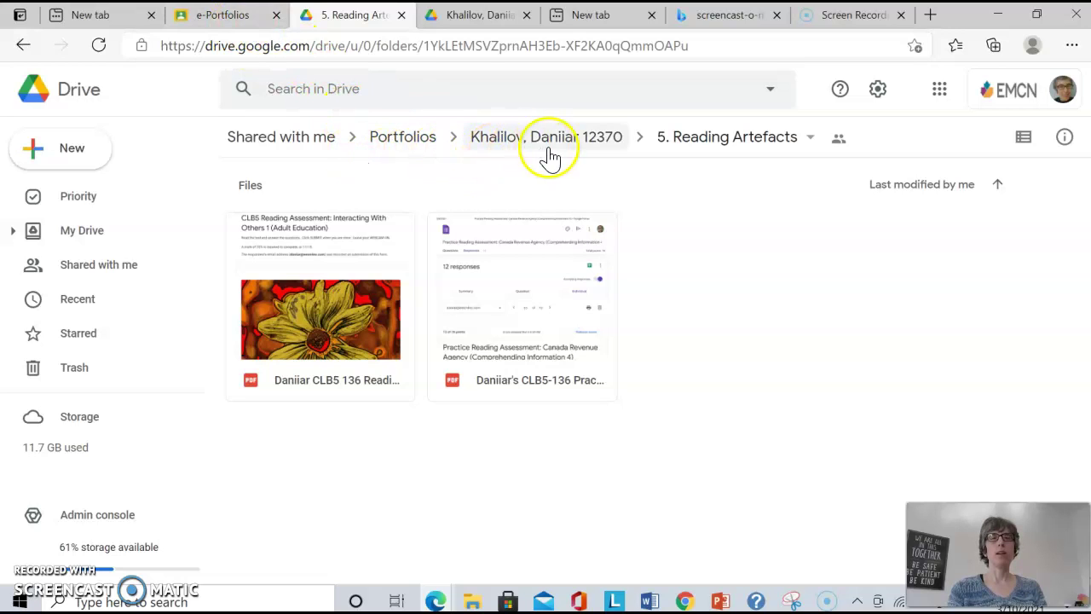
Open the CLB 5 - PBLA Master Inventory spreadsheet from the student's 2. Inventory Sheets folder on its Reading sheet
{"action": "left_click", "coordinate": [578, 154]}
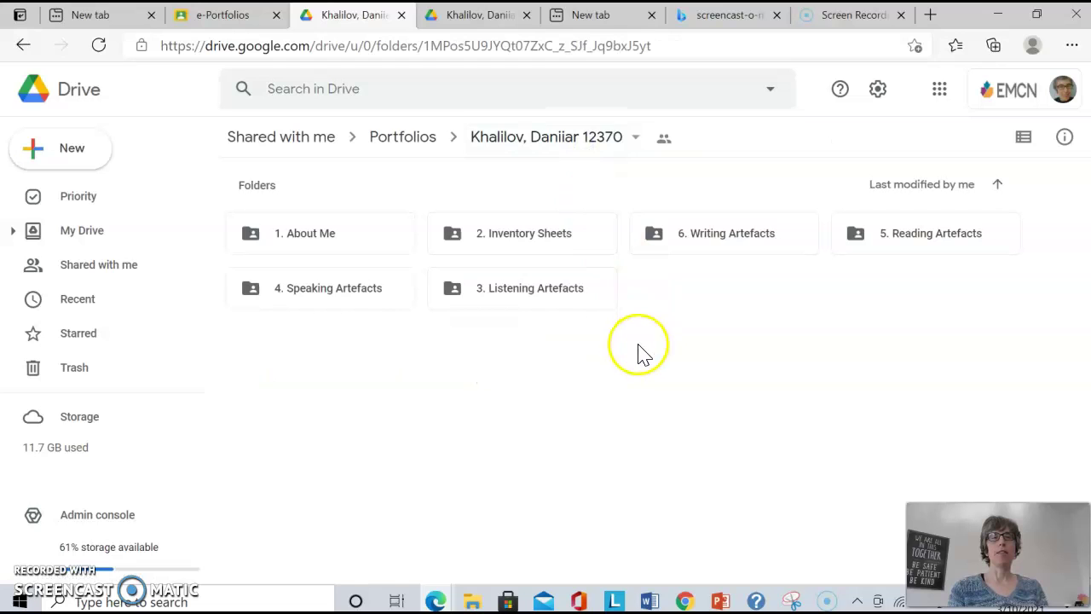
{"action": "left_click", "coordinate": [536, 241]}
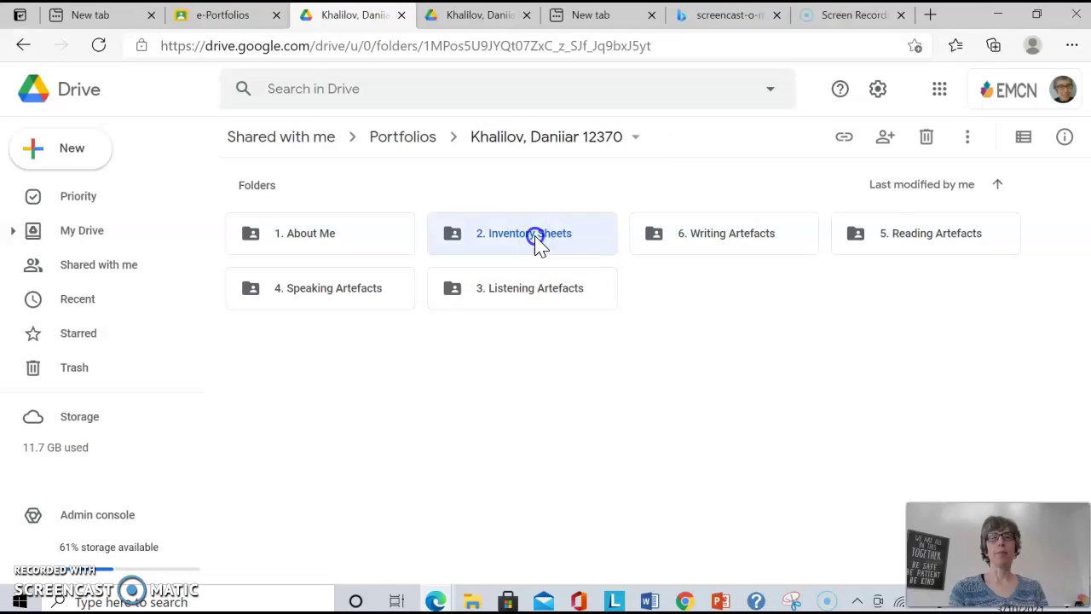
{"action": "double_click", "coordinate": [535, 242]}
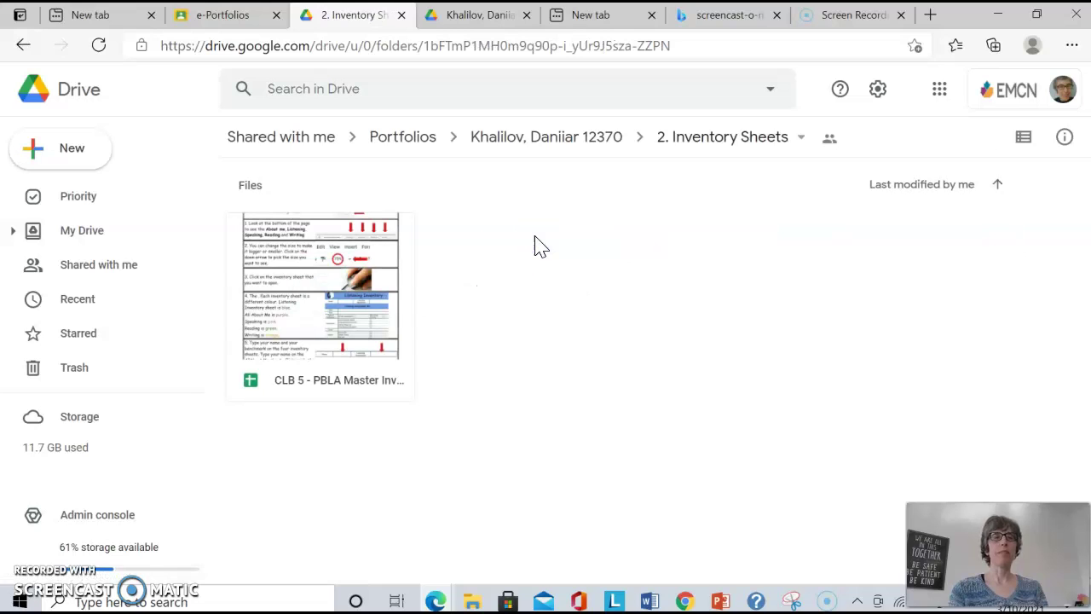
{"action": "double_click", "coordinate": [276, 317]}
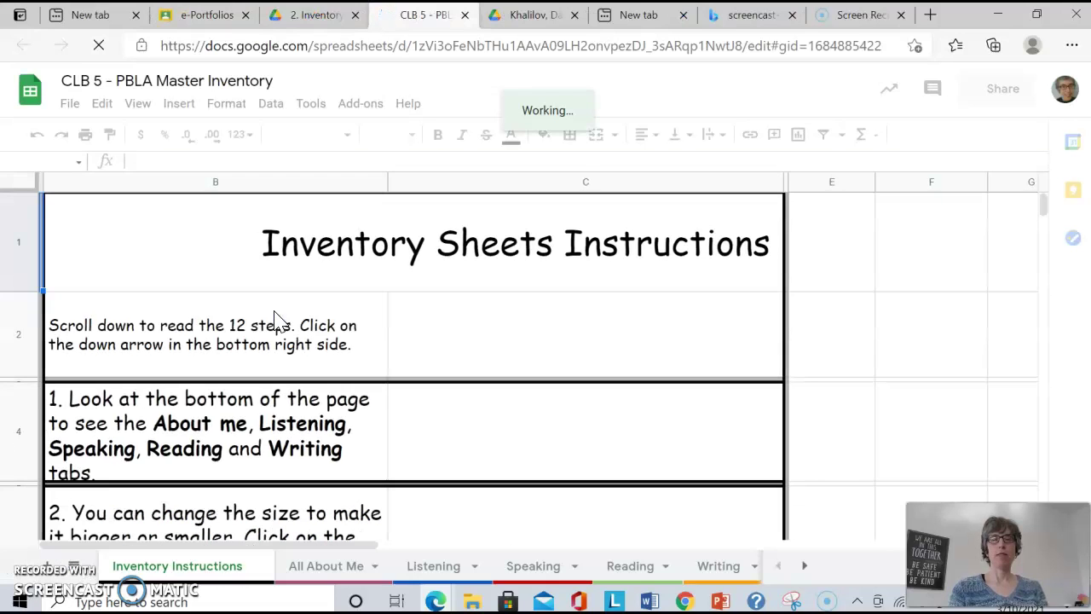
{"action": "left_click", "coordinate": [638, 569]}
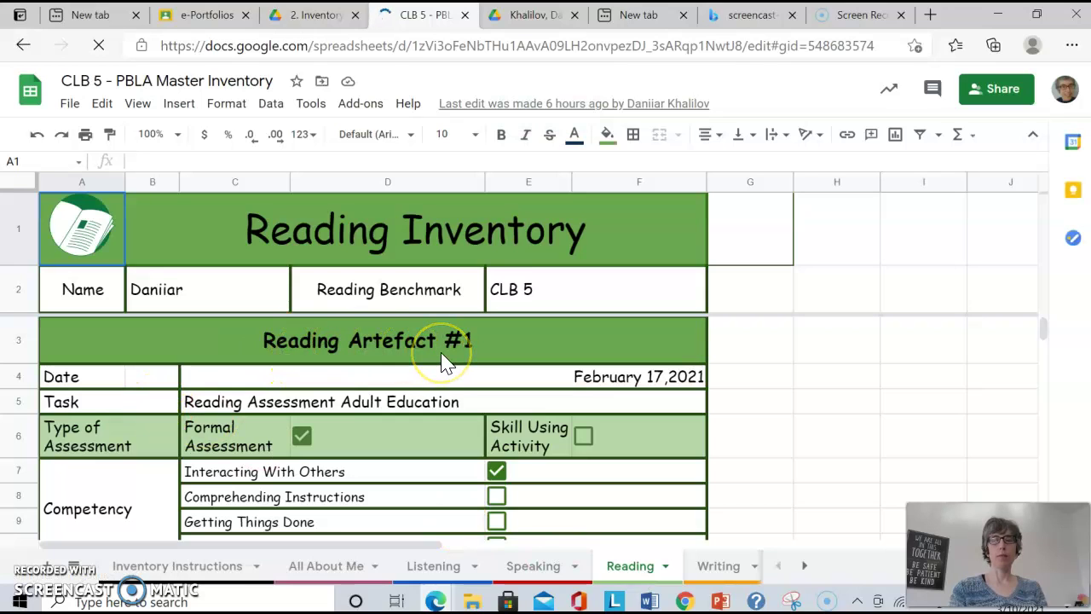
Look through the Reading Artefact #1 entry and locate the blank Reading Artefact #2 section
{"action": "key", "text": "Down"}
{"action": "key", "text": "Down"}
{"action": "key", "text": "Down"}
{"action": "key", "text": "Down"}
{"action": "key", "text": "Down"}
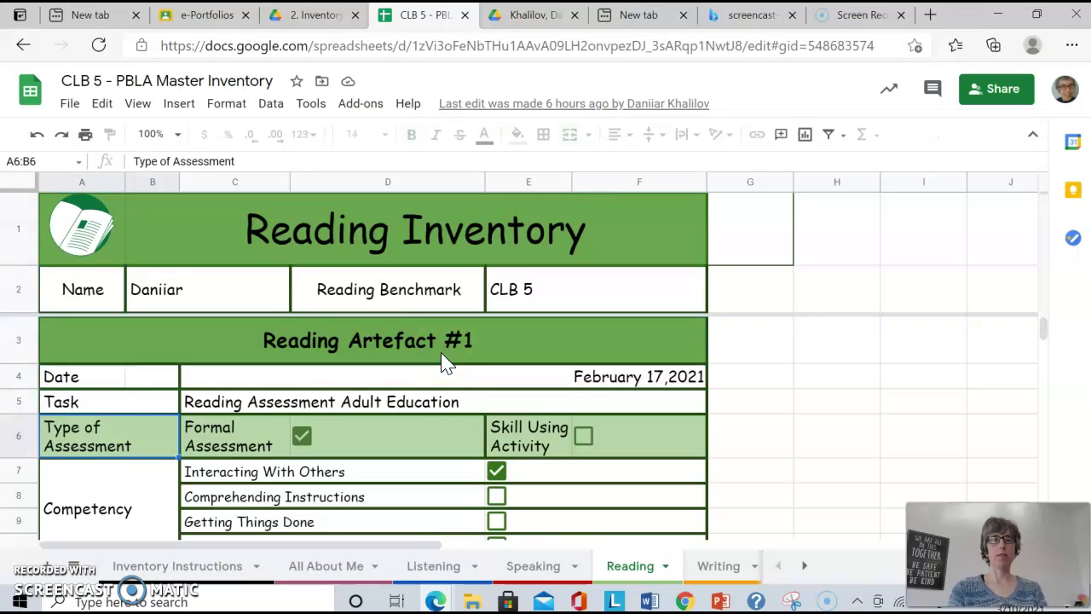
{"action": "left_click", "coordinate": [417, 503]}
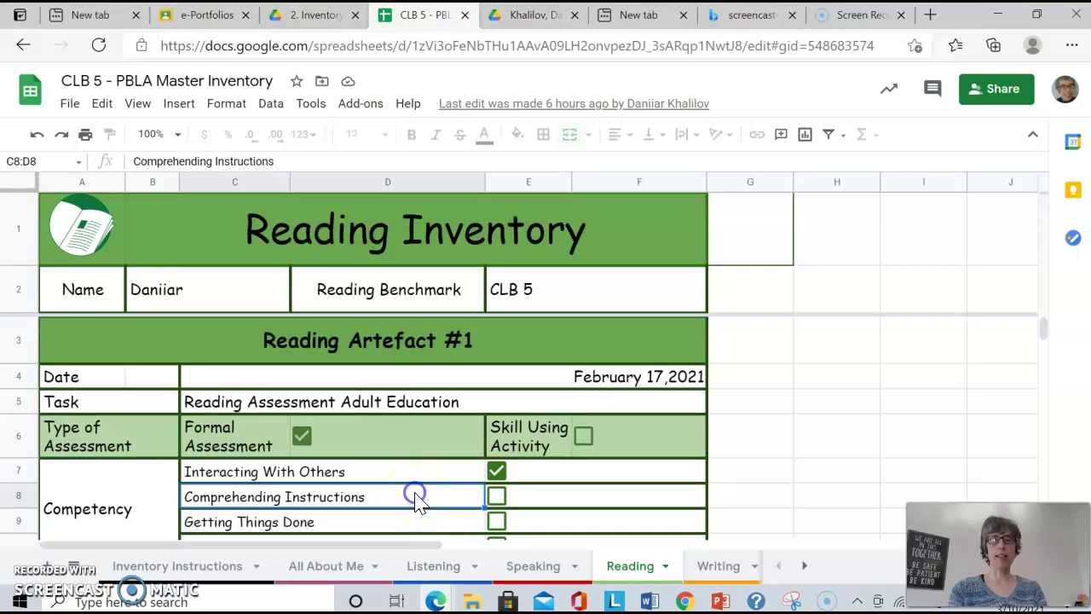
{"action": "key", "text": "Down"}
{"action": "key", "text": "Down"}
{"action": "key", "text": "Down"}
{"action": "key", "text": "Down"}
{"action": "key", "text": "Down"}
{"action": "key", "text": "Down"}
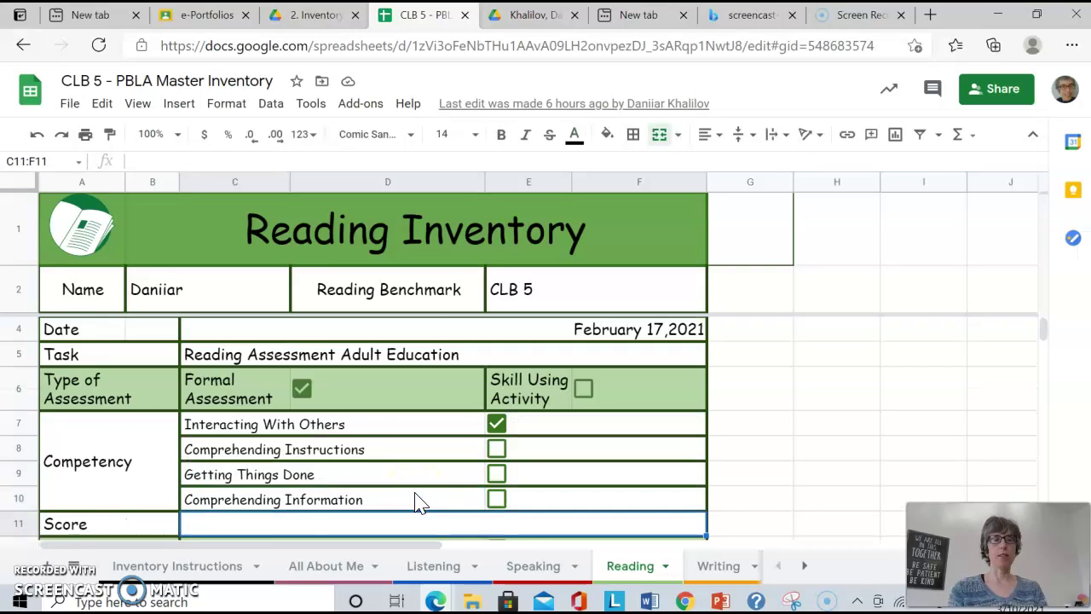
{"action": "key", "text": "Down"}
{"action": "key", "text": "Down"}
{"action": "key", "text": "Down"}
{"action": "key", "text": "Down"}
{"action": "key", "text": "Down"}
{"action": "key", "text": "Down"}
{"action": "key", "text": "Down"}
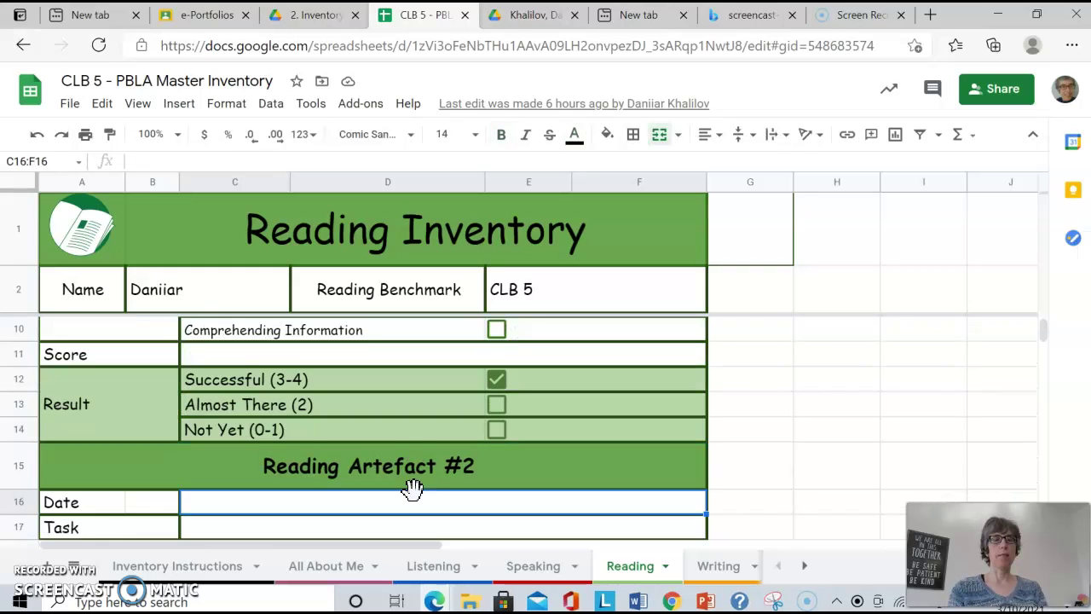
{"action": "key", "text": "Down"}
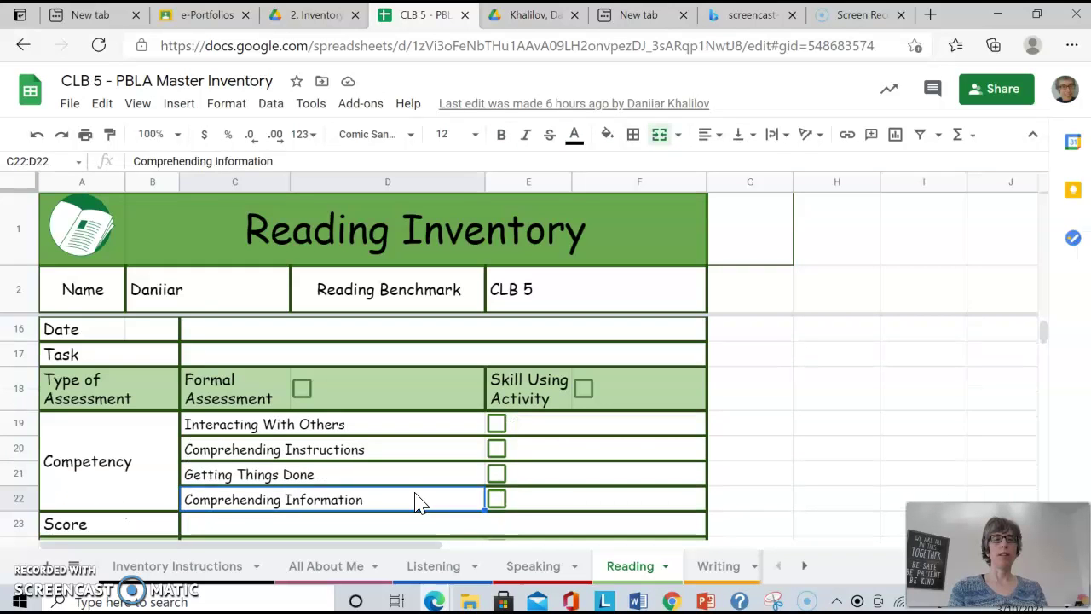
{"action": "key", "text": "Up"}
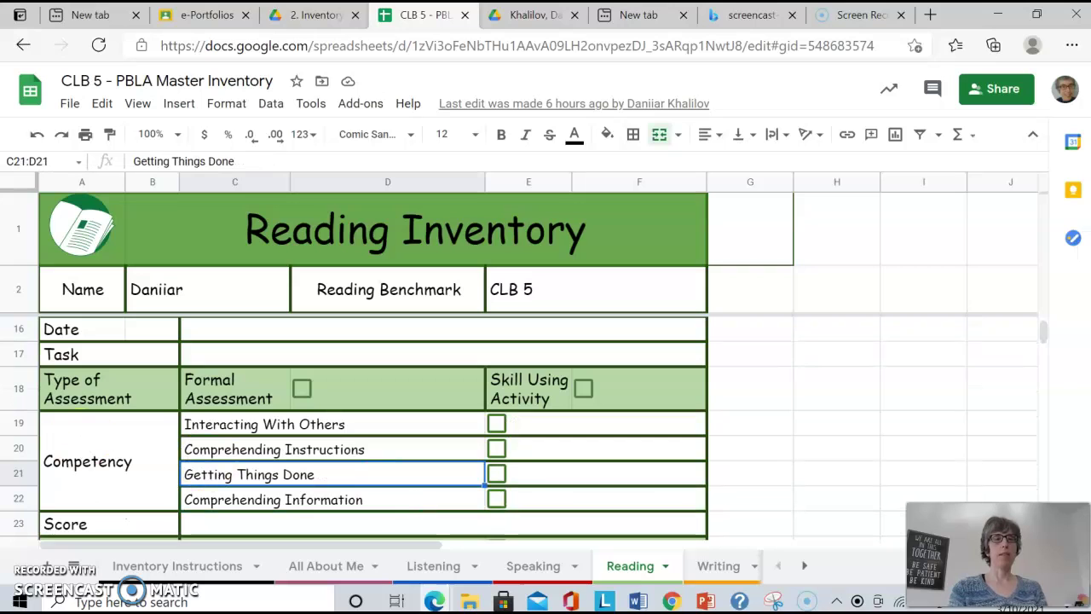
{"action": "key", "text": "Up"}
{"action": "key", "text": "Up"}
{"action": "key", "text": "Up"}
{"action": "key", "text": "Up"}
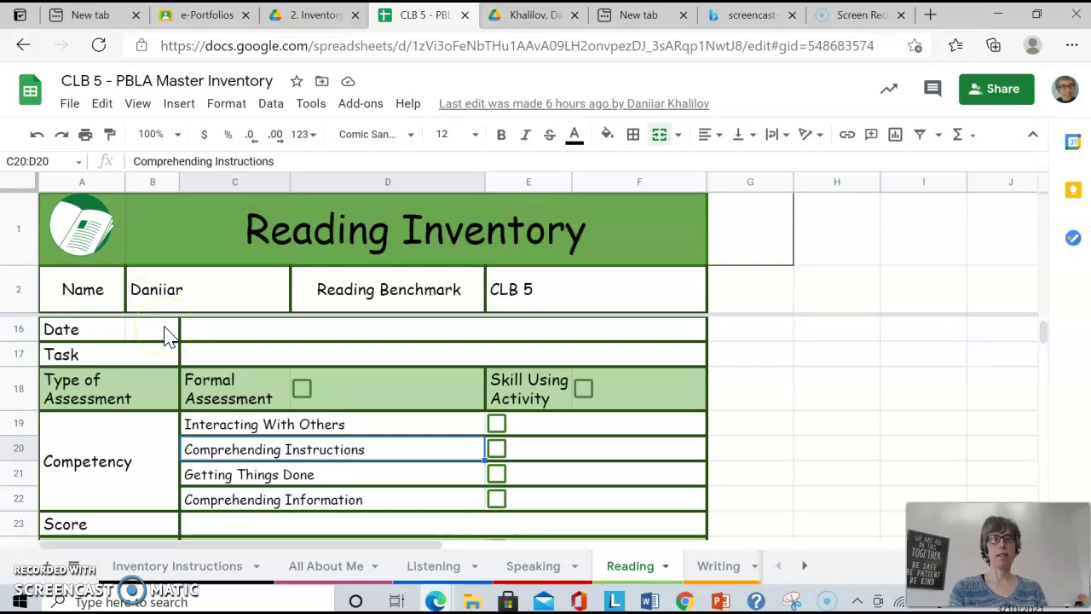
{"action": "key", "text": "Up"}
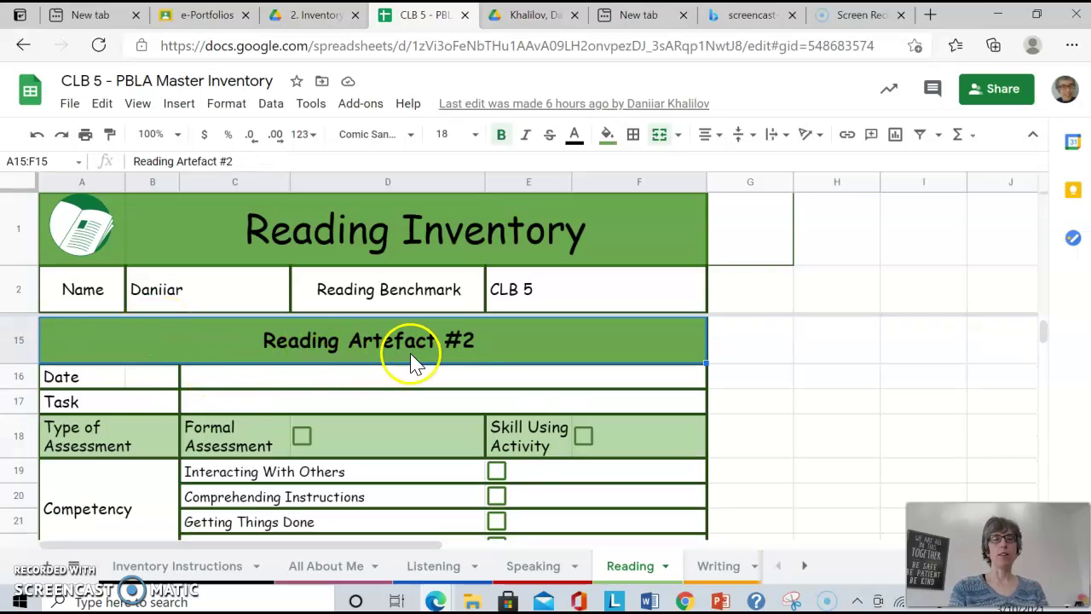
Fill in Reading Artefact #2 with date March 10, 2021 and task Practice Reading Assessment CRa, marked as a Skill Using Activity
{"action": "left_click", "coordinate": [290, 386]}
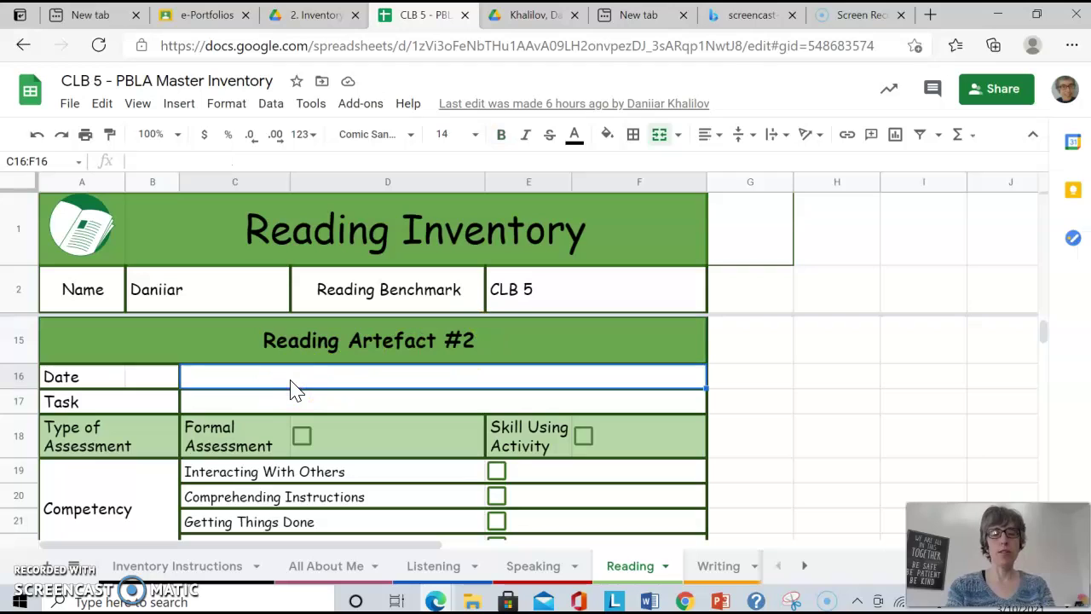
{"action": "type", "text": "March 10, 2021"}
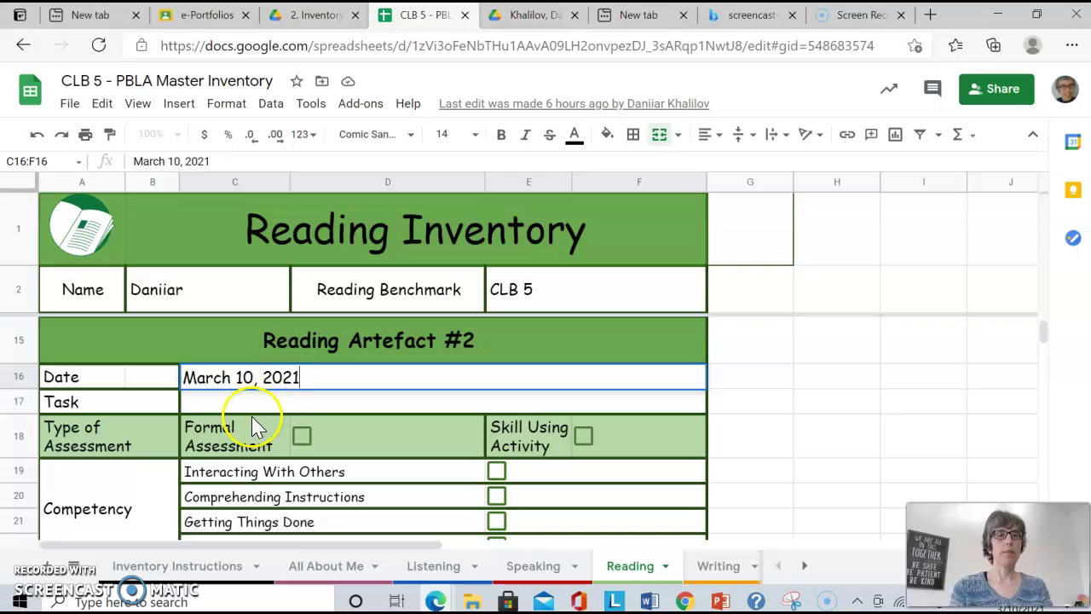
{"action": "left_click", "coordinate": [288, 411]}
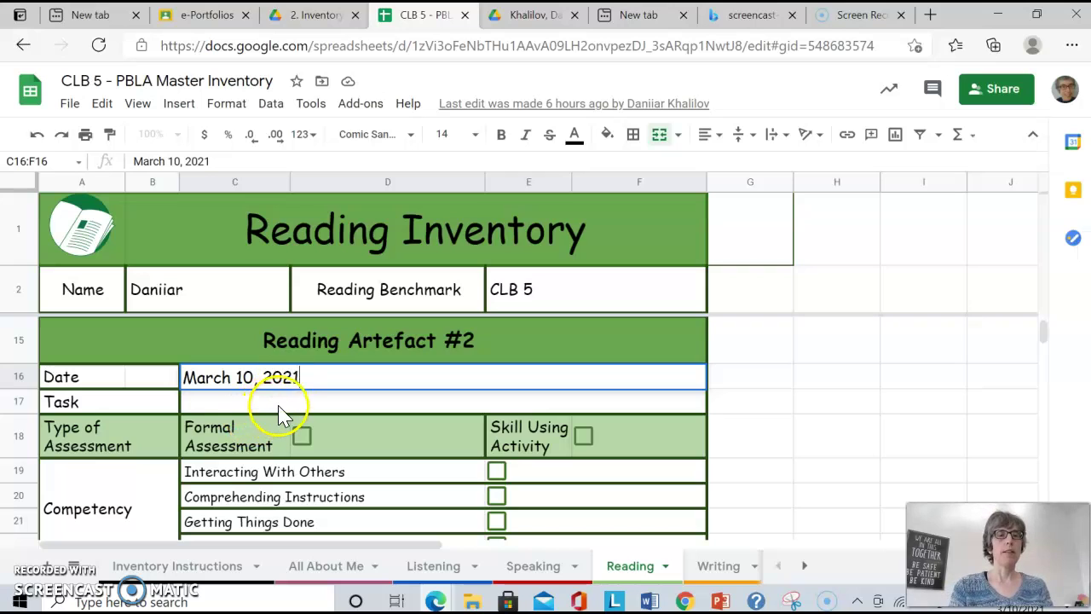
{"action": "left_click", "coordinate": [288, 407]}
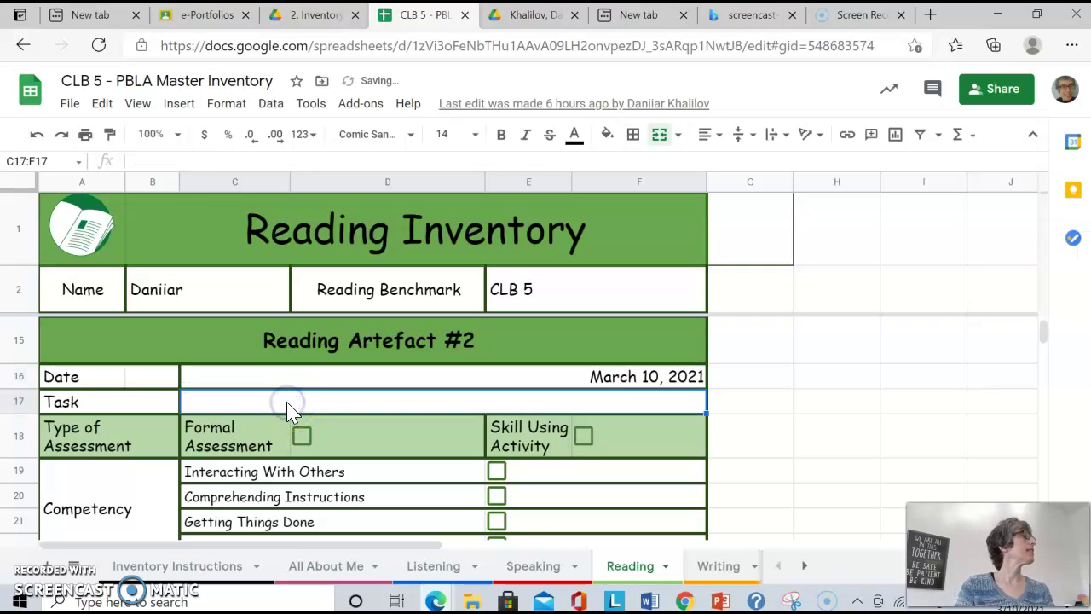
{"action": "type", "text": "Pr"}
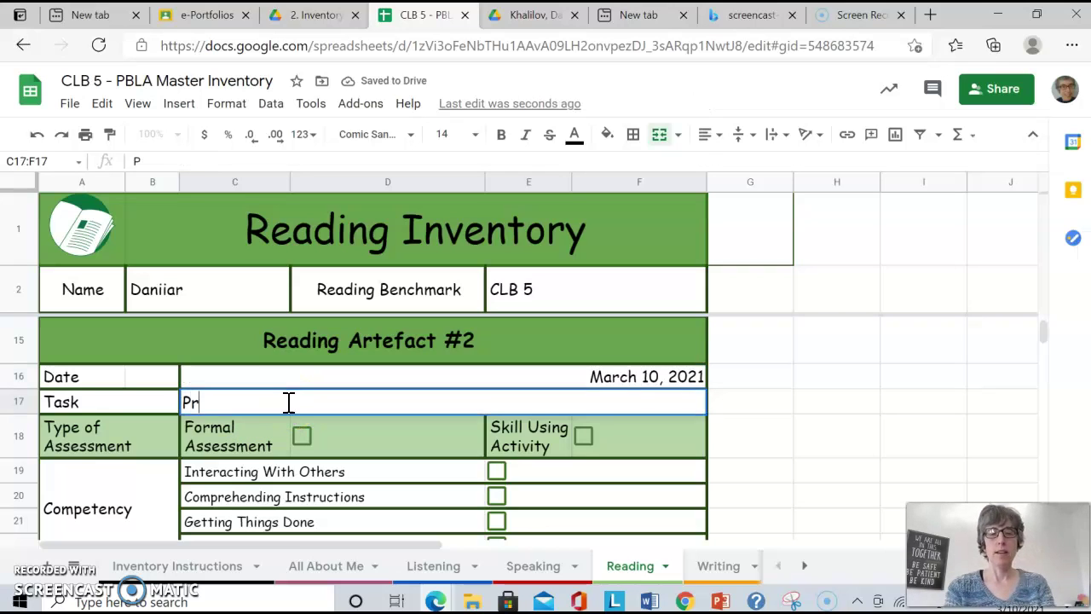
{"action": "type", "text": "actice Reading Assessment CRa"}
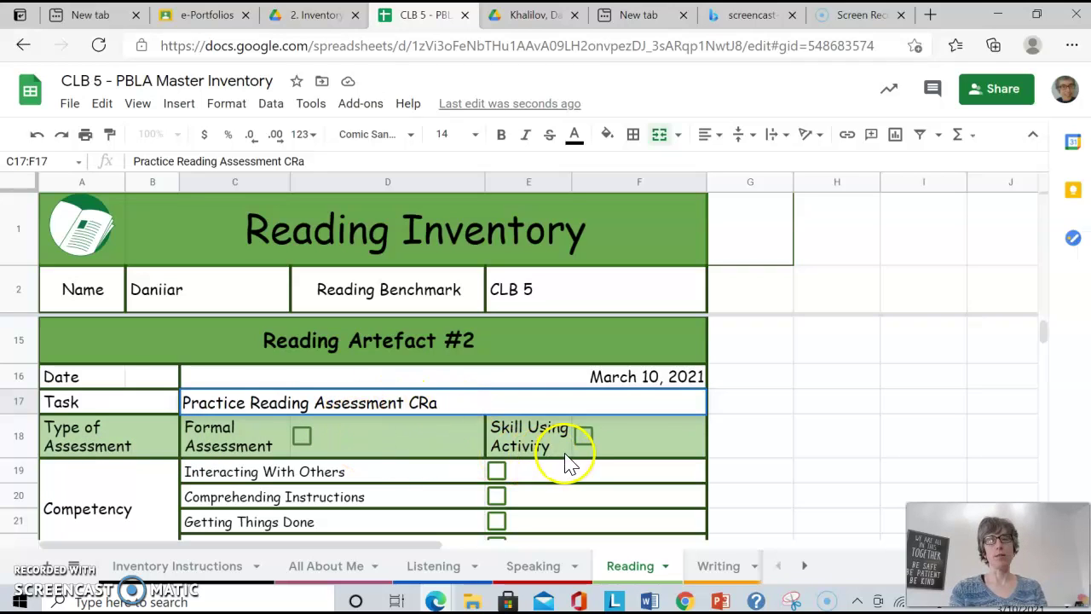
{"action": "left_click", "coordinate": [585, 441]}
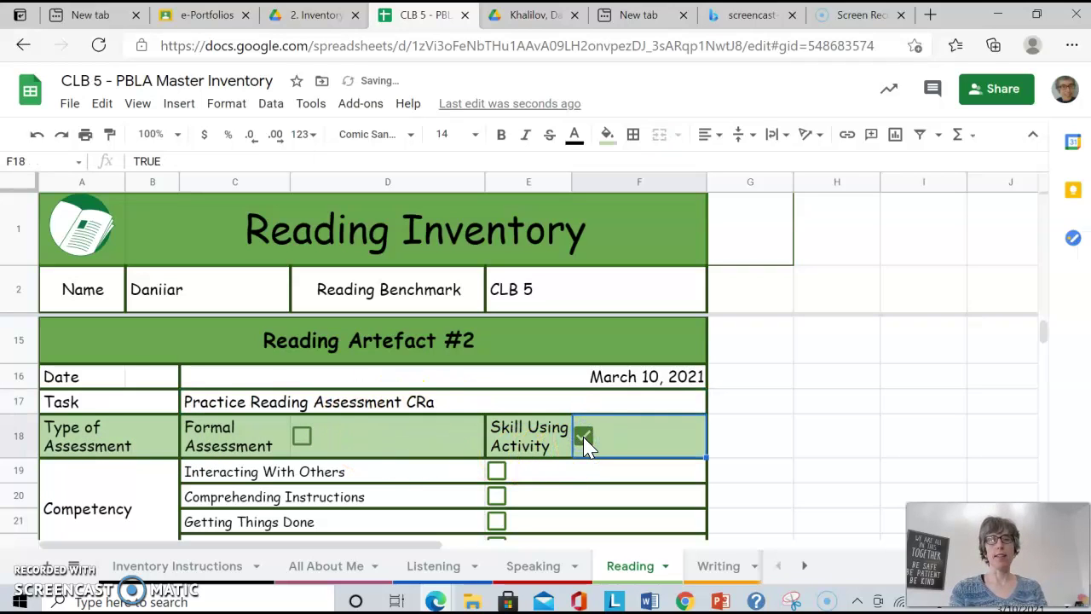
Mark Comprehending Information as the competency for Reading Artefact #2
{"action": "left_click", "coordinate": [522, 517]}
{"action": "key", "text": "Down"}
{"action": "key", "text": "Down"}
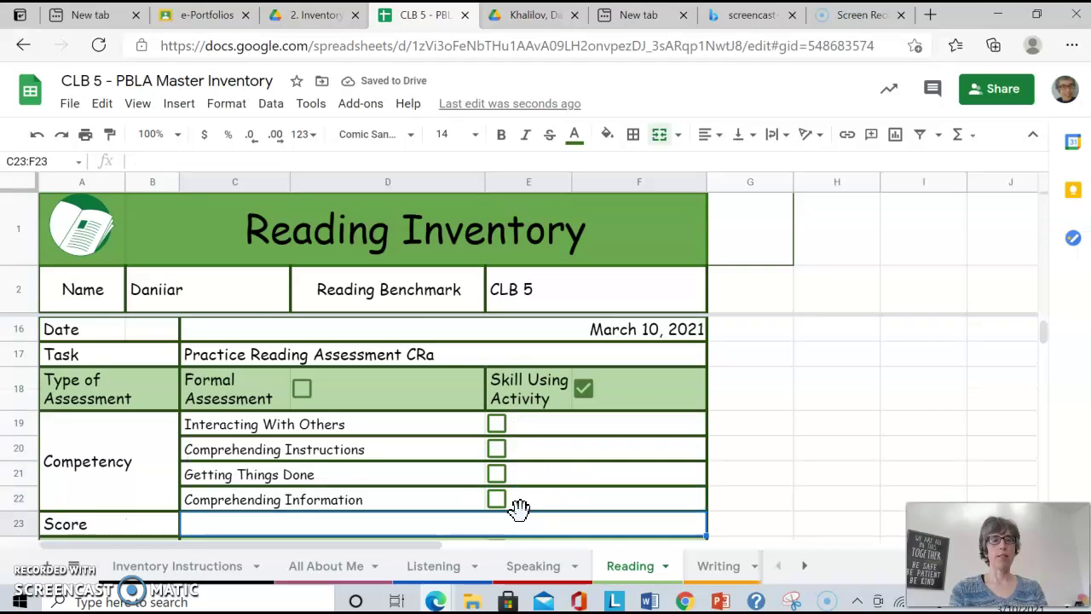
{"action": "key", "text": "Down"}
{"action": "key", "text": "Down"}
{"action": "key", "text": "Down"}
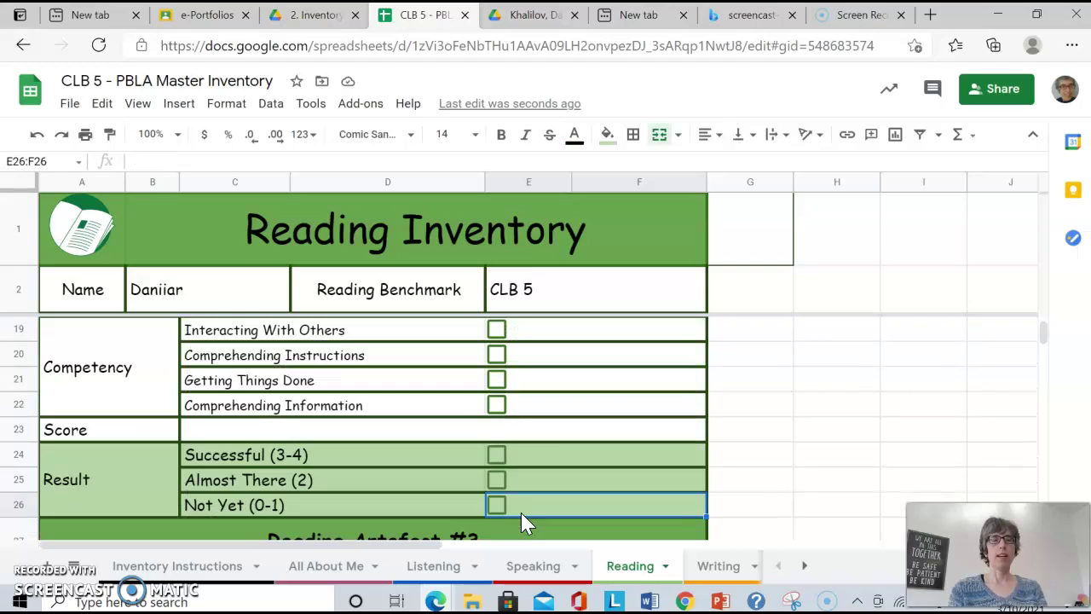
{"action": "left_click", "coordinate": [497, 406]}
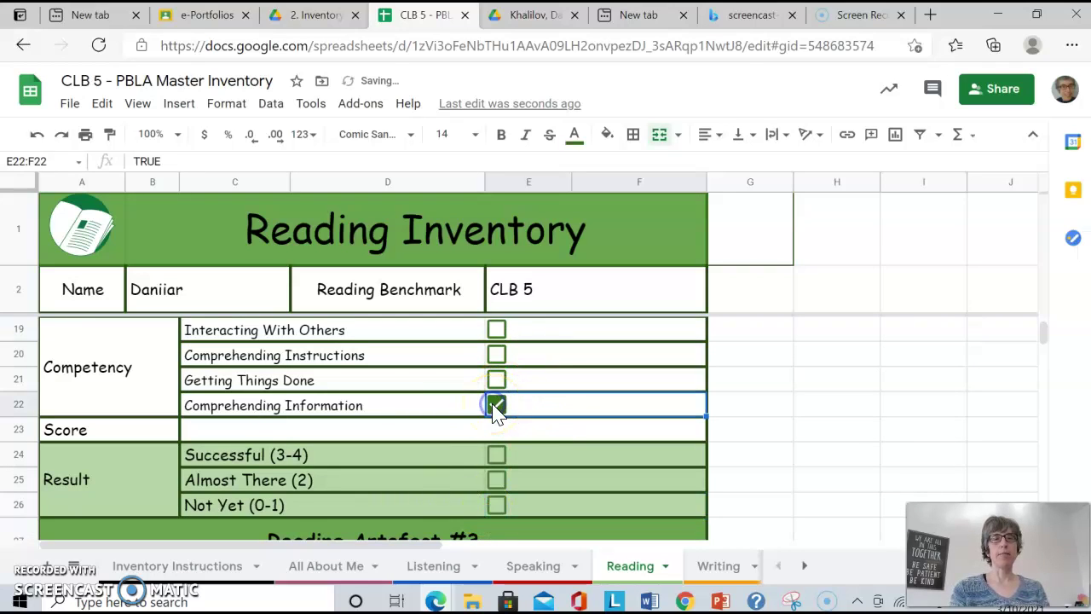
Enter the score 13/16 for Reading Artefact #2 and mark its result as Successful (3-4)
{"action": "left_click", "coordinate": [303, 437]}
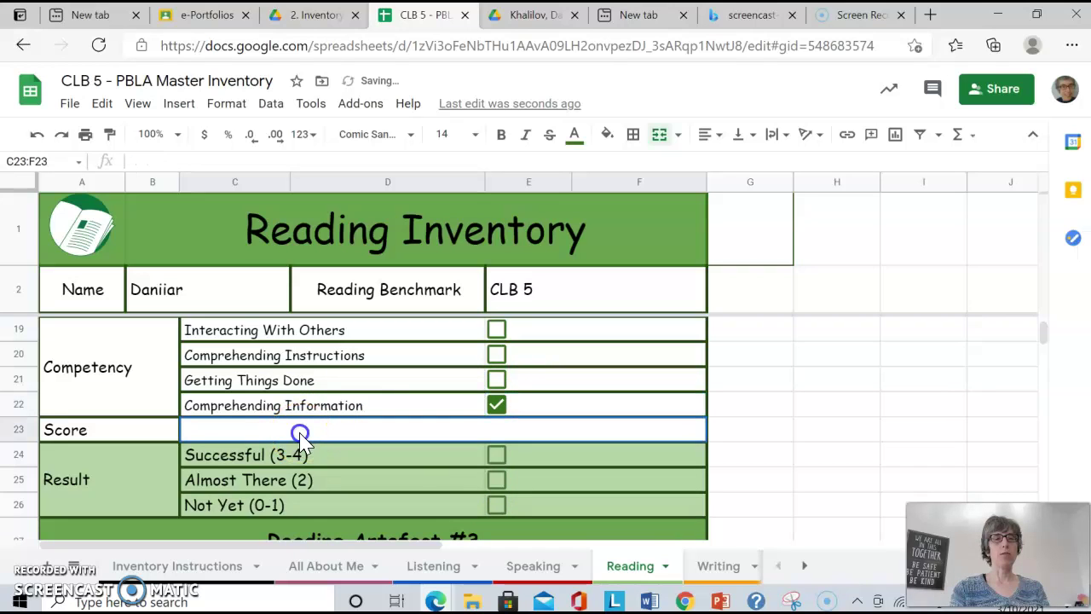
{"action": "type", "text": "1"}
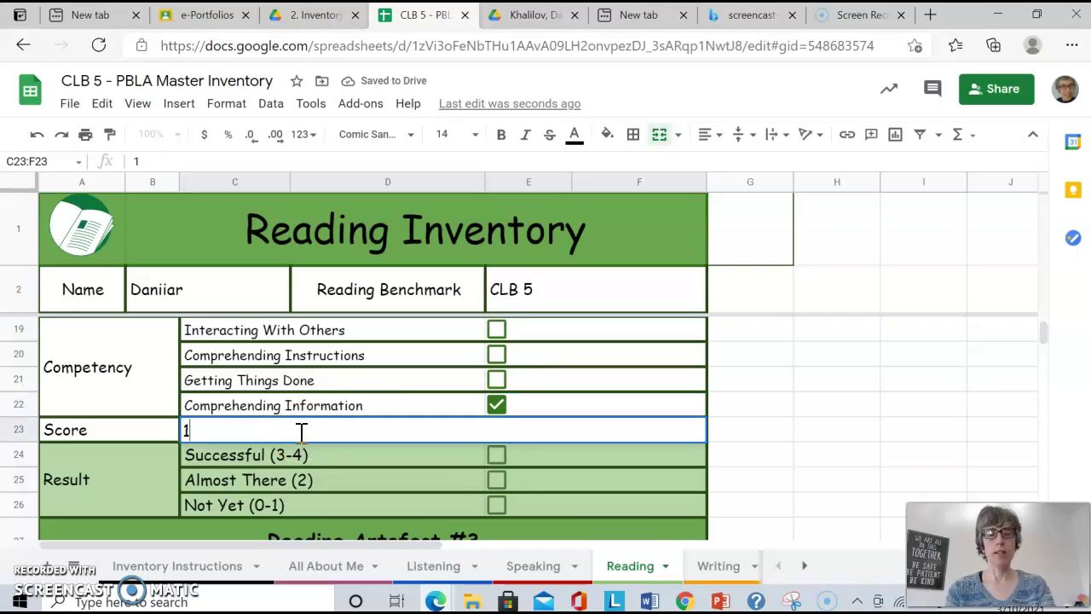
{"action": "type", "text": "3/16"}
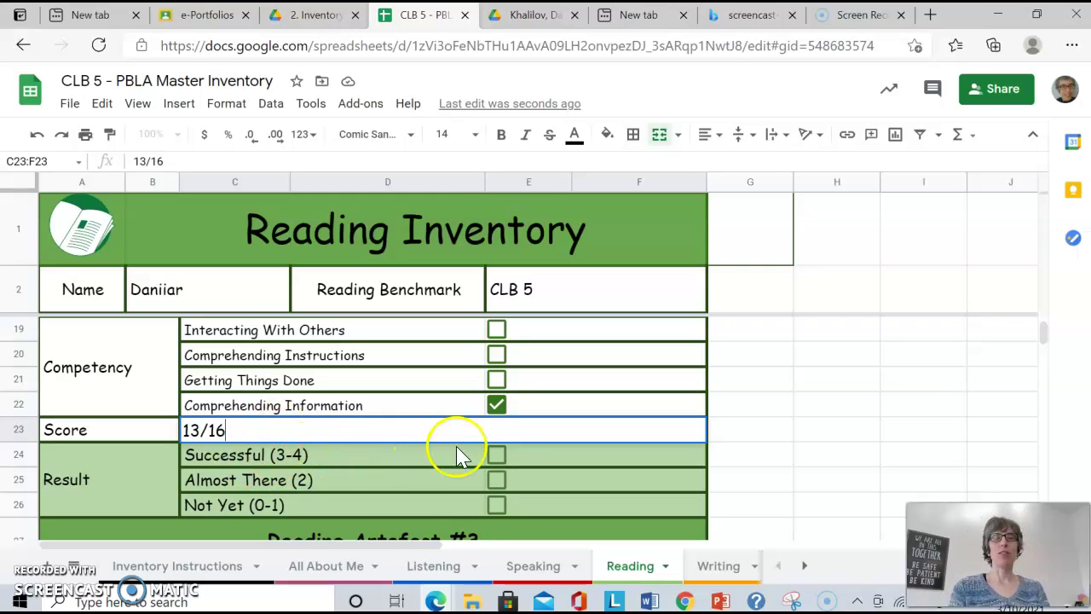
{"action": "left_click", "coordinate": [492, 453]}
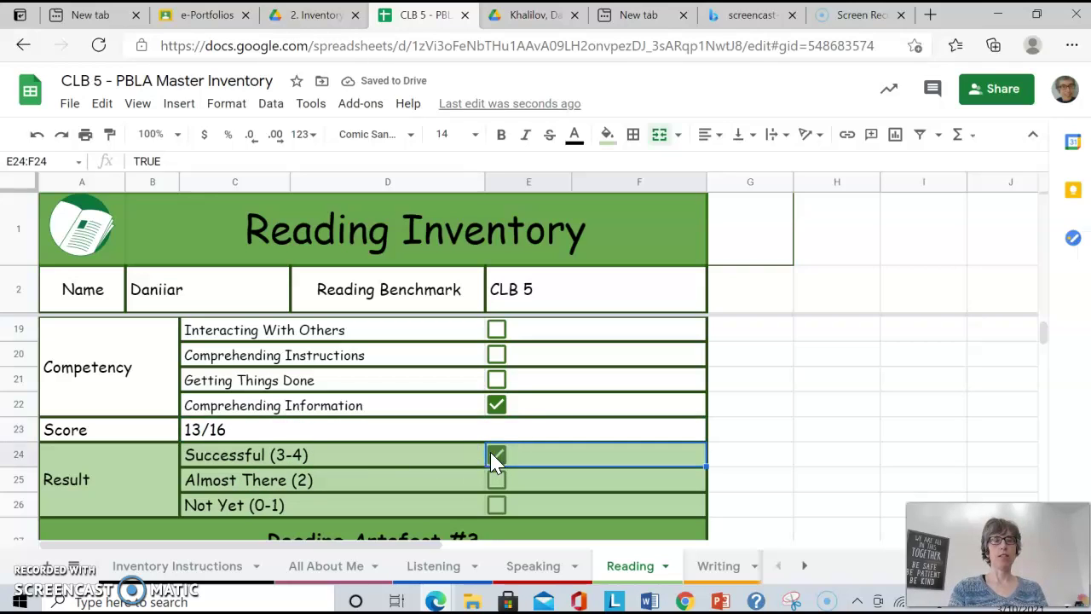
Correct the Reading Artefact #2 task name to Practice Reading Assessment CRA
{"action": "key", "text": "Up"}
{"action": "key", "text": "Up"}
{"action": "key", "text": "Up"}
{"action": "key", "text": "Up"}
{"action": "key", "text": "Up"}
{"action": "key", "text": "Up"}
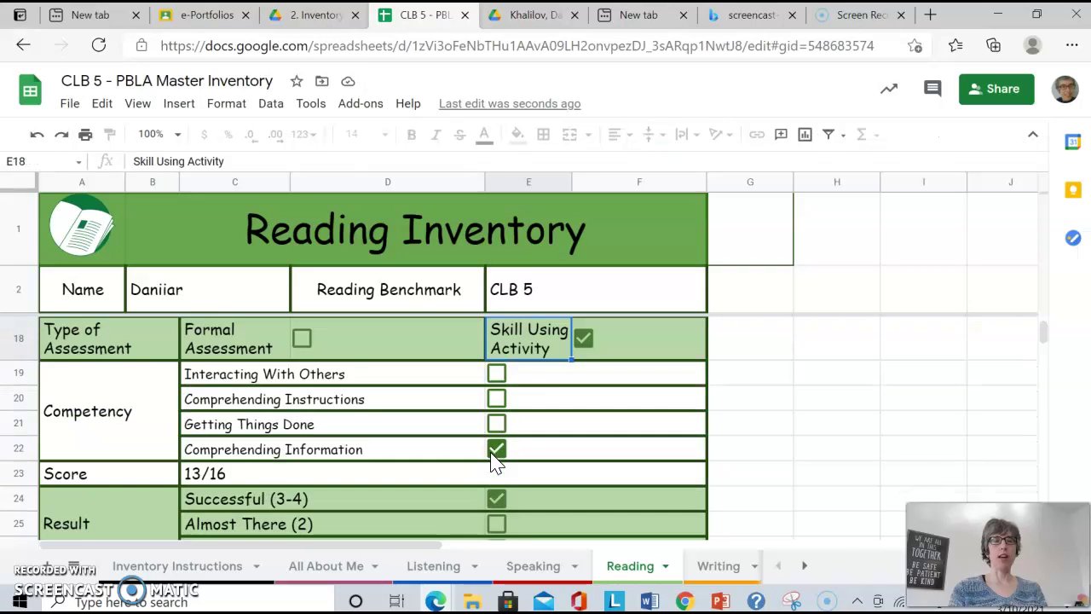
{"action": "key", "text": "Up"}
{"action": "key", "text": "Up"}
{"action": "key", "text": "Up"}
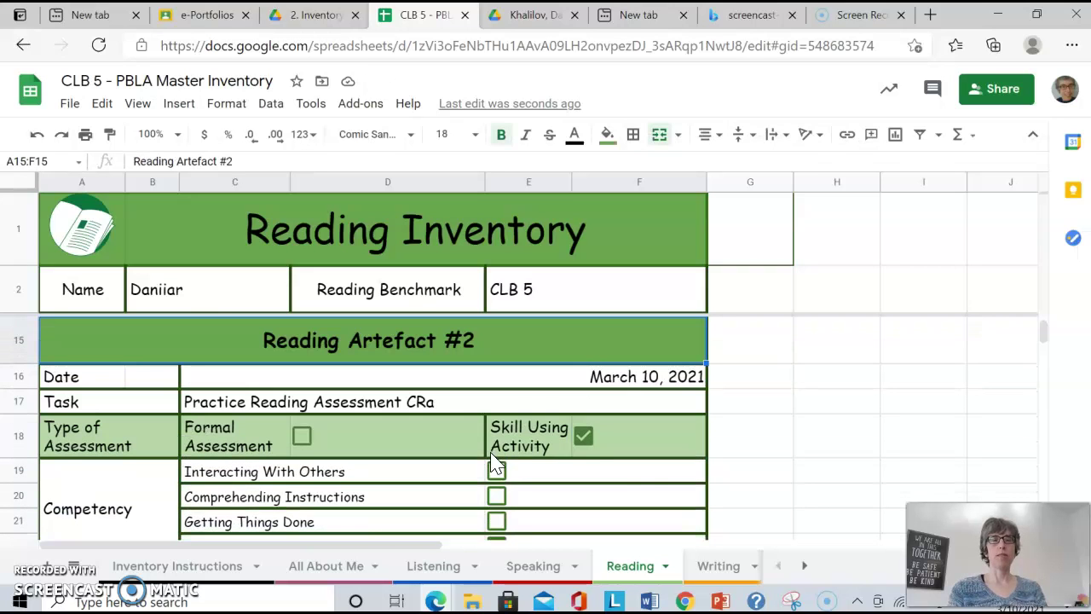
{"action": "left_click", "coordinate": [440, 404]}
{"action": "double_click", "coordinate": [441, 404]}
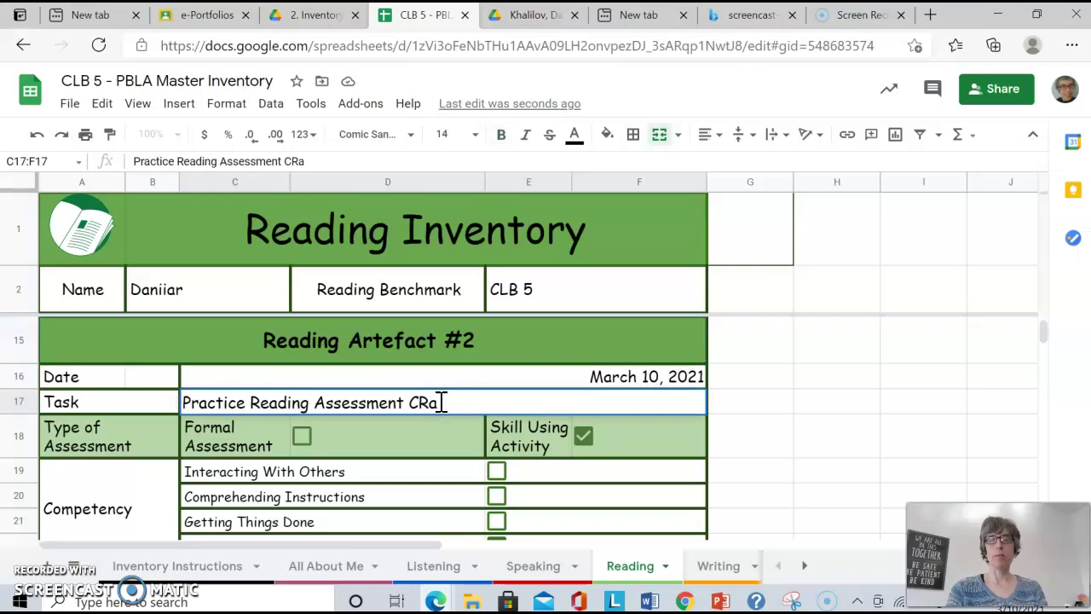
{"action": "type", "text": "a"}
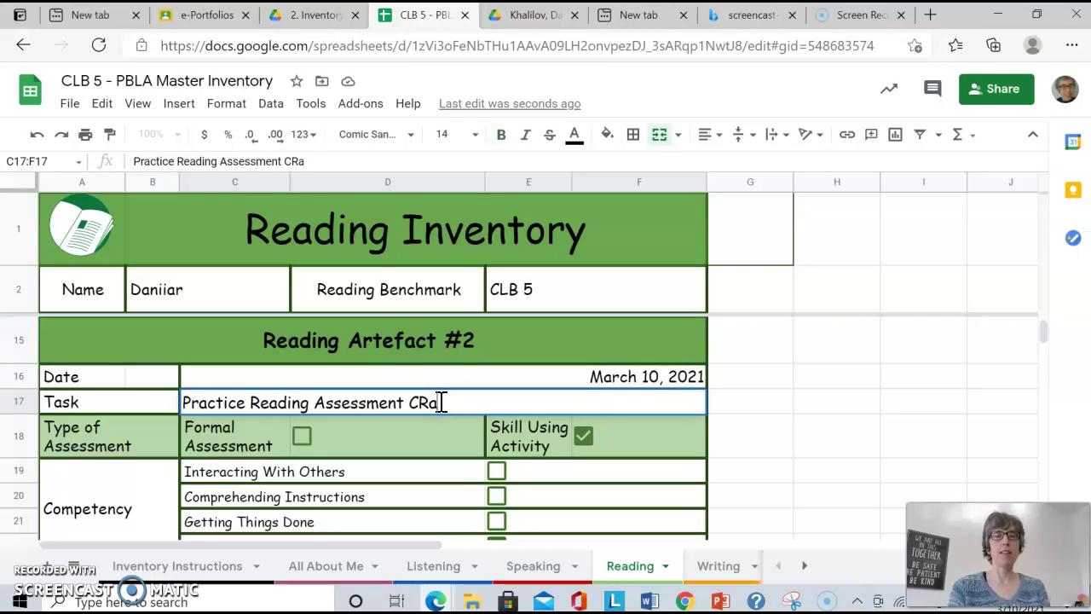
{"action": "key", "text": "BackSpace"}
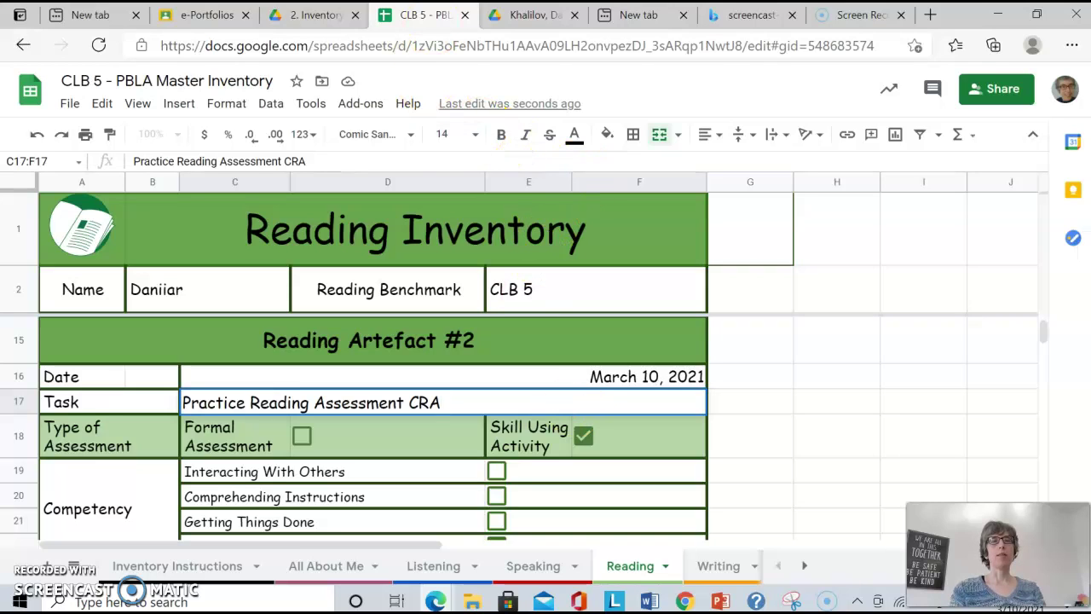
Leave the inventory spreadsheet, close it and the 2. Inventory Sheets folder, and switch to the e-Portfolios page in Google Classroom
{"action": "left_click", "coordinate": [21, 48]}
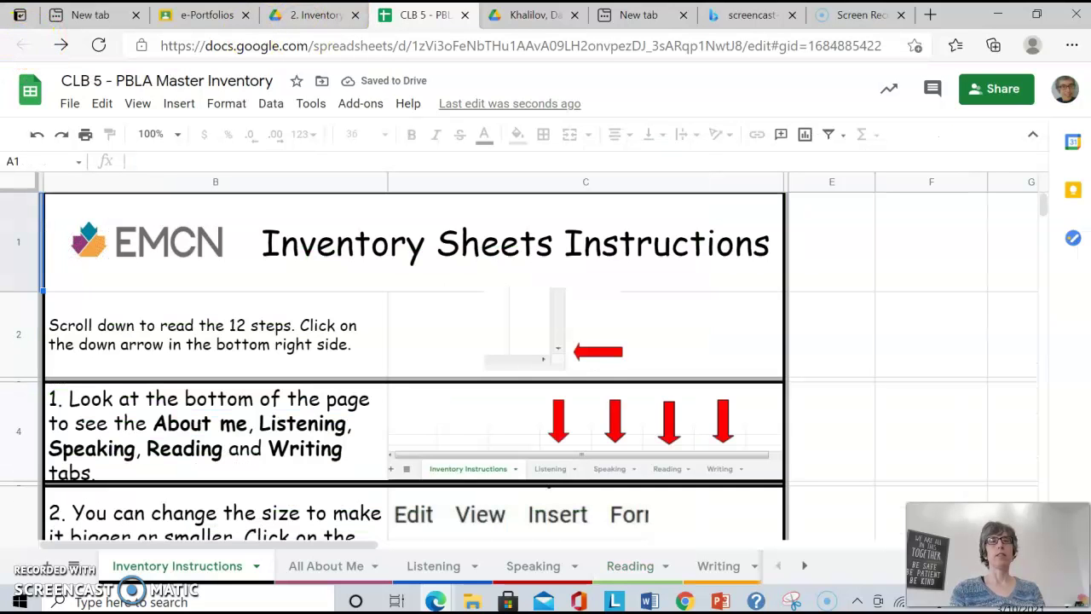
{"action": "left_click", "coordinate": [466, 17]}
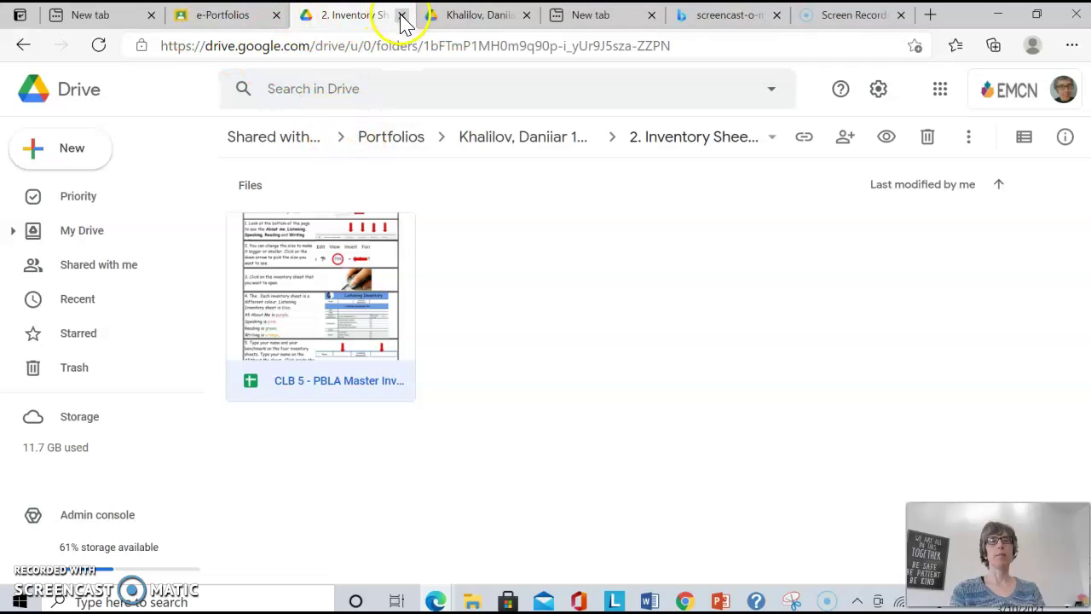
{"action": "left_click", "coordinate": [402, 16]}
{"action": "left_click", "coordinate": [223, 16]}
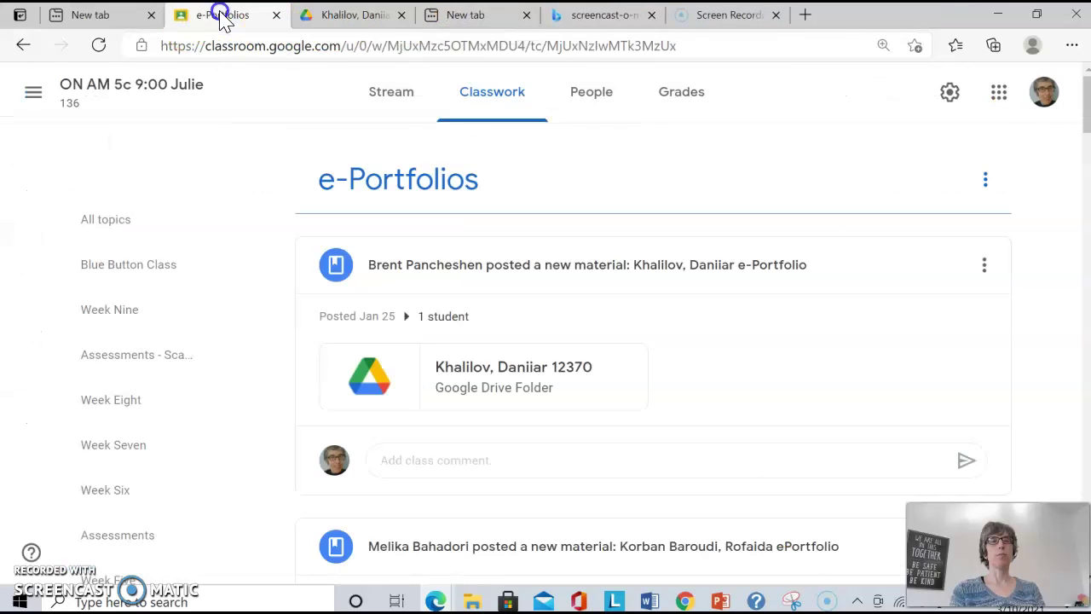
Expand the Week Nine draft assignment about putting the practice reading assessment into E-Portfolios and read its instructions through to the end
{"action": "left_click", "coordinate": [522, 93]}
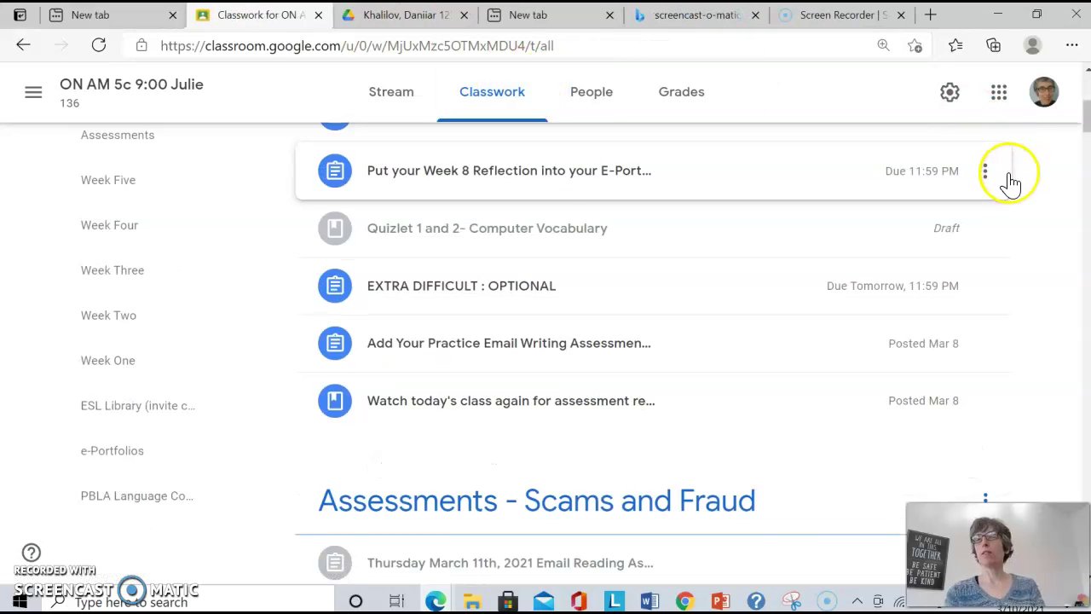
{"action": "left_click_drag", "start_coordinate": [1088, 123], "coordinate": [1088, 105]}
{"action": "scroll", "coordinate": [1087, 105], "scroll_direction": "down", "scroll_amount": 1}
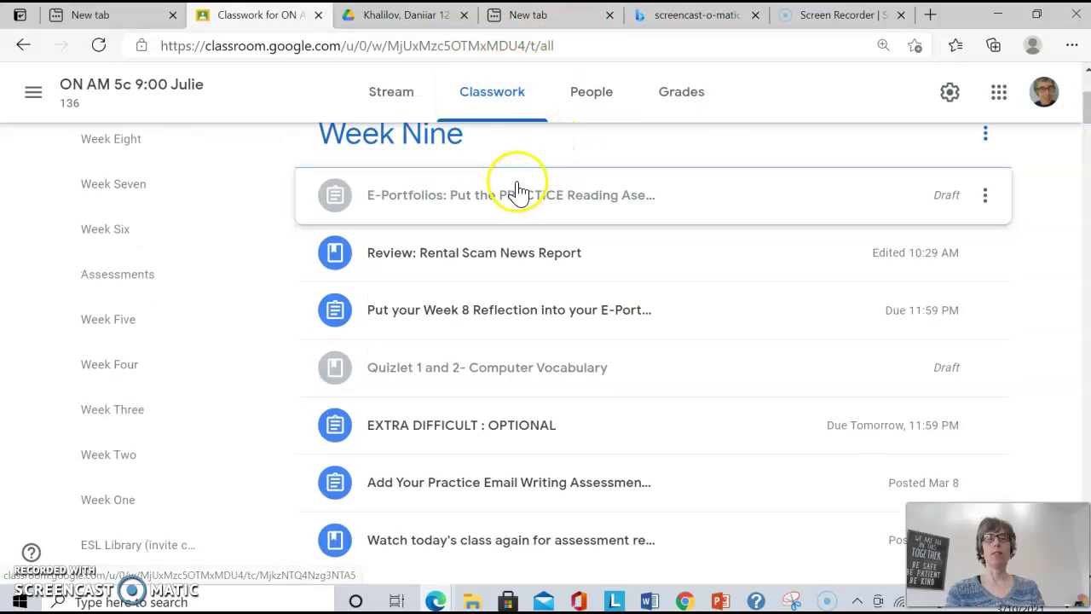
{"action": "left_click", "coordinate": [547, 203]}
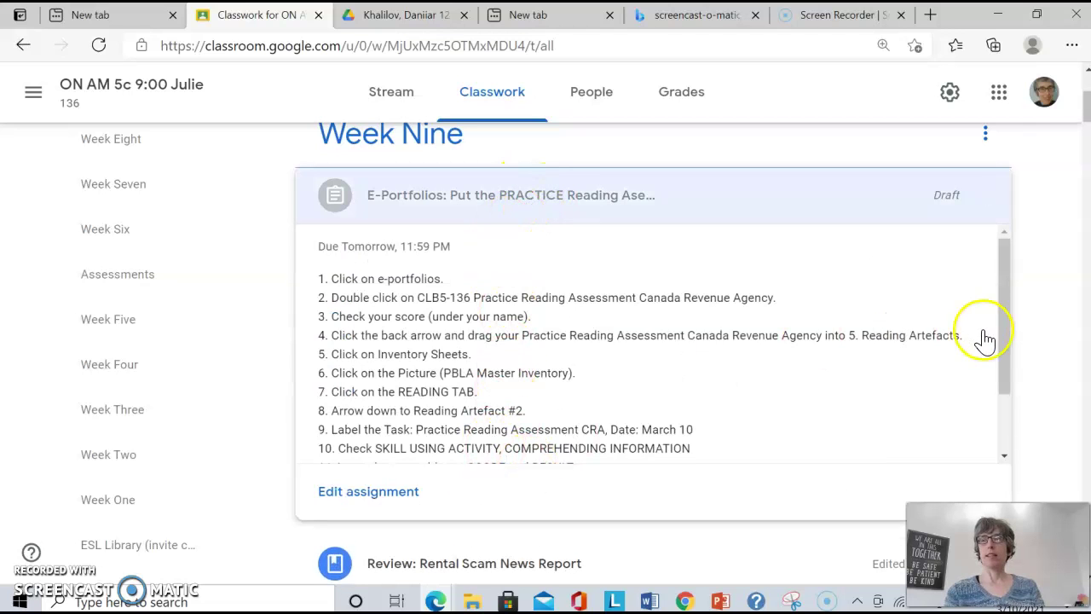
{"action": "left_click_drag", "start_coordinate": [1004, 329], "coordinate": [1008, 406]}
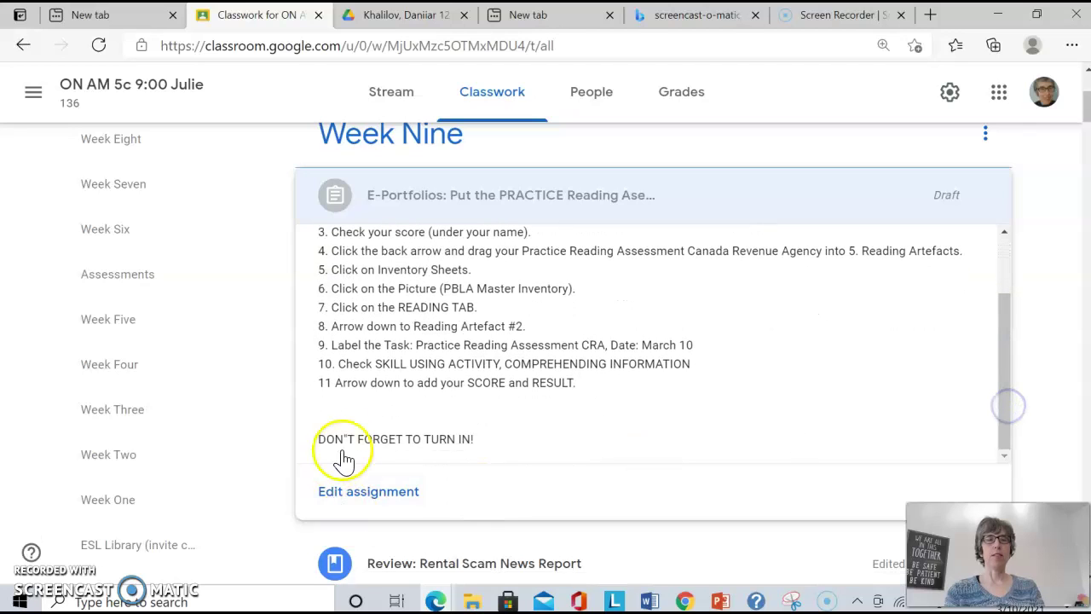